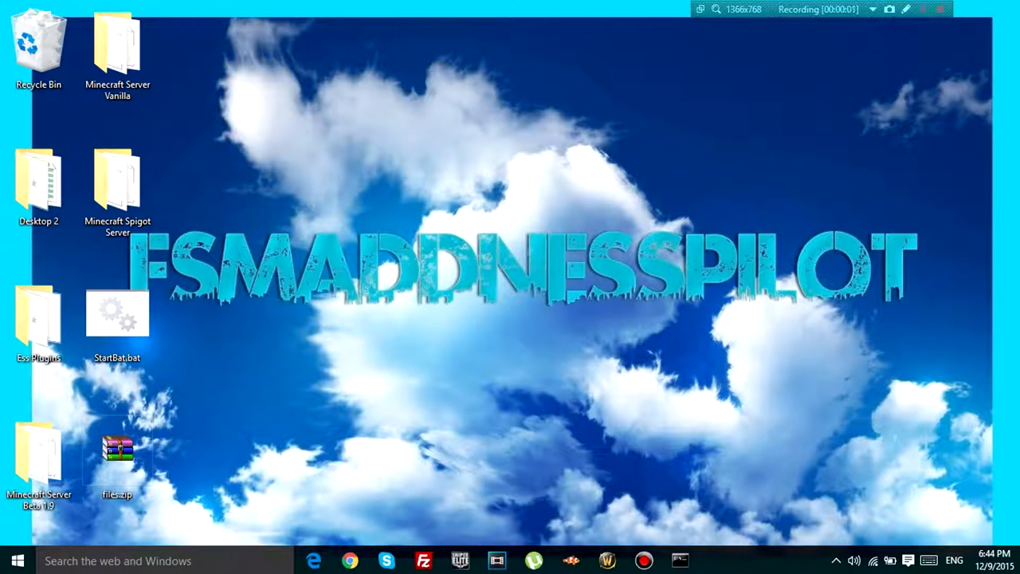
Point out the Minecraft Spigot Server and Minecraft Server Vanilla folders on the desktop.
click(305, 154)
click(107, 183)
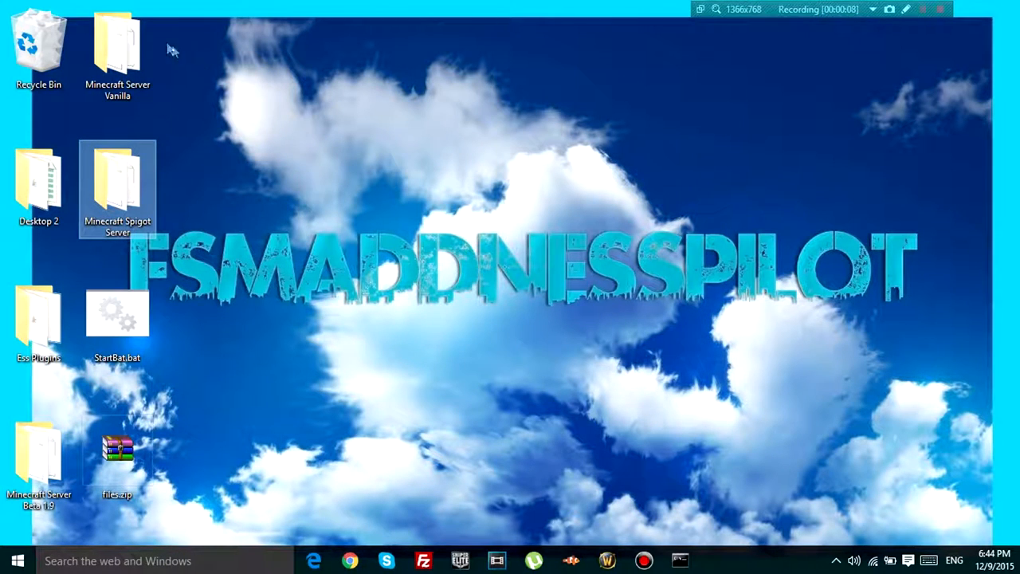
click(128, 48)
click(119, 183)
click(119, 56)
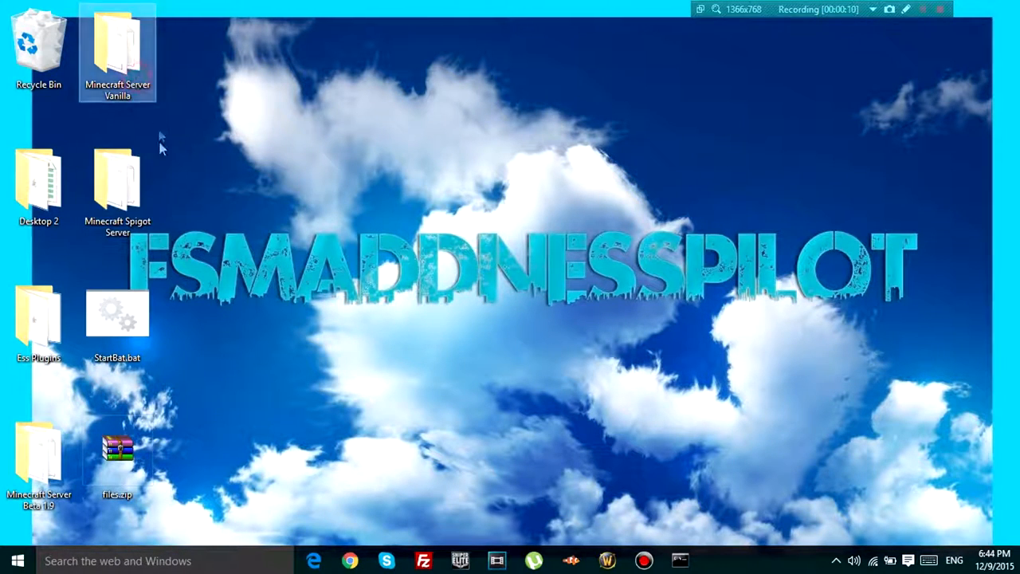
click(127, 184)
click(476, 192)
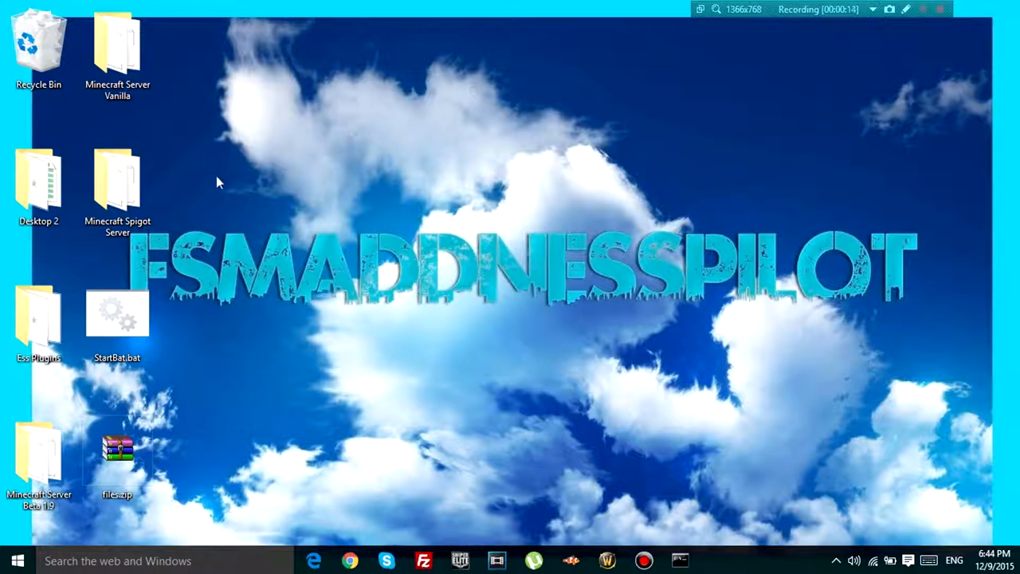
Move the router port-forwarding browser page aside and hide it to clear the desktop.
drag(118, 110, 274, 140)
drag(302, 122, 736, 241)
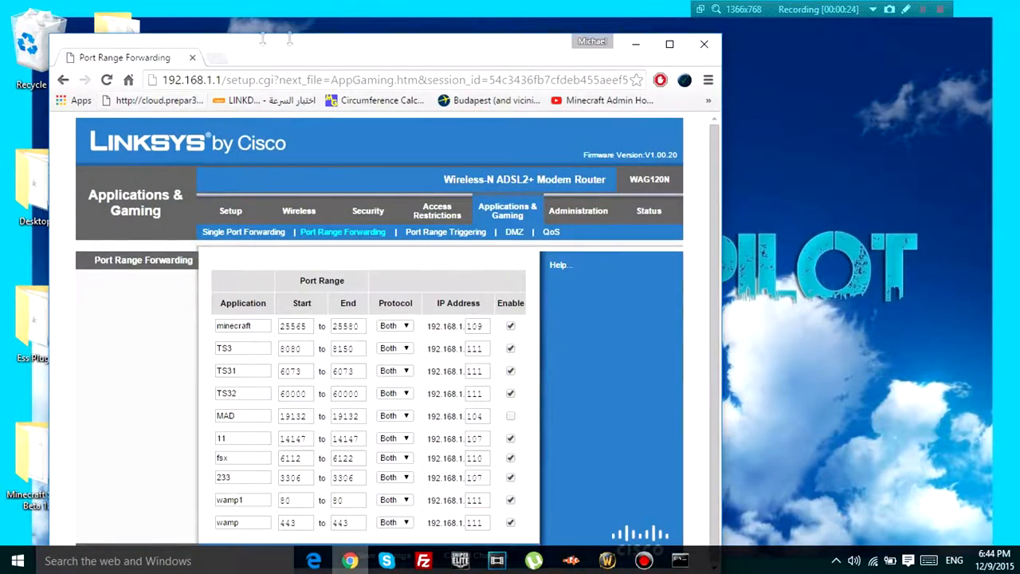
drag(290, 36, 515, 17)
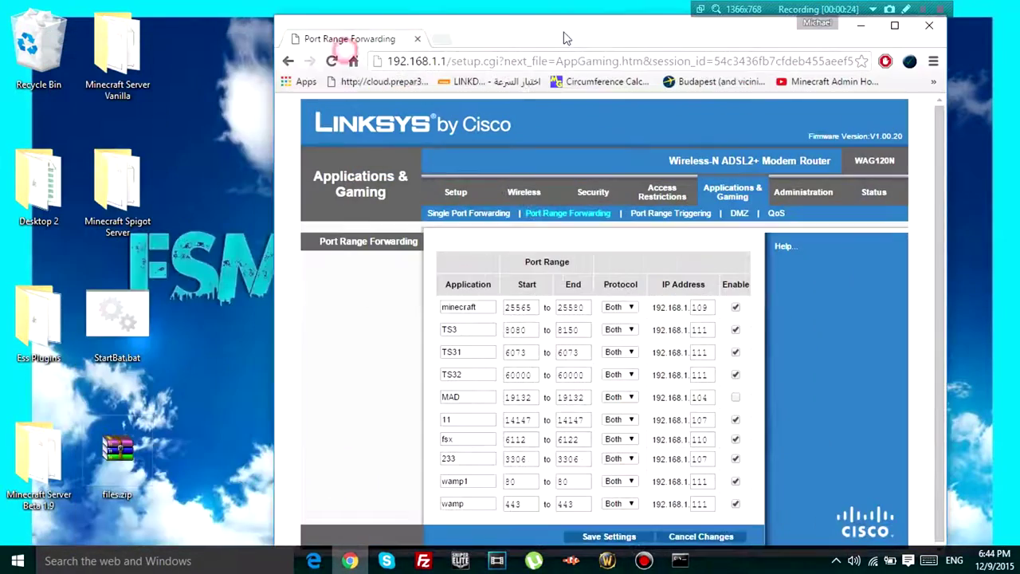
click(861, 25)
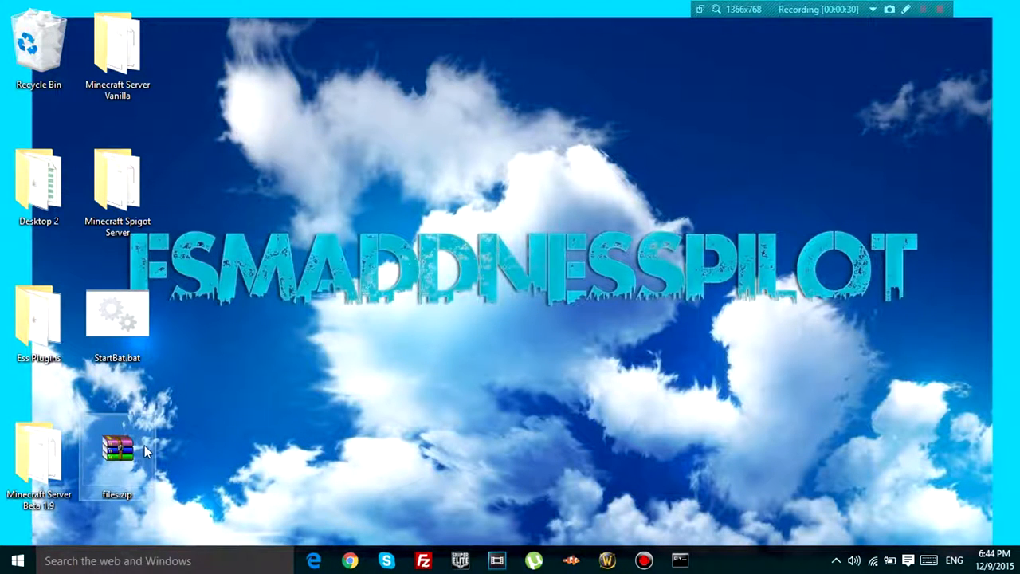
mouse_move(117, 455)
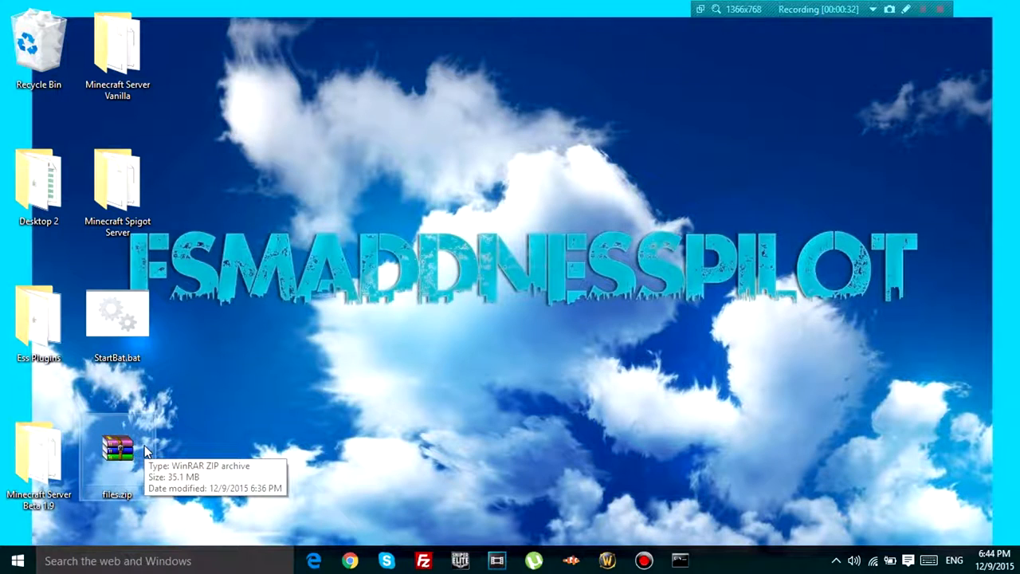
click(474, 132)
mouse_move(233, 165)
mouse_down()
mouse_move(404, 542)
mouse_move(398, 526)
mouse_up()
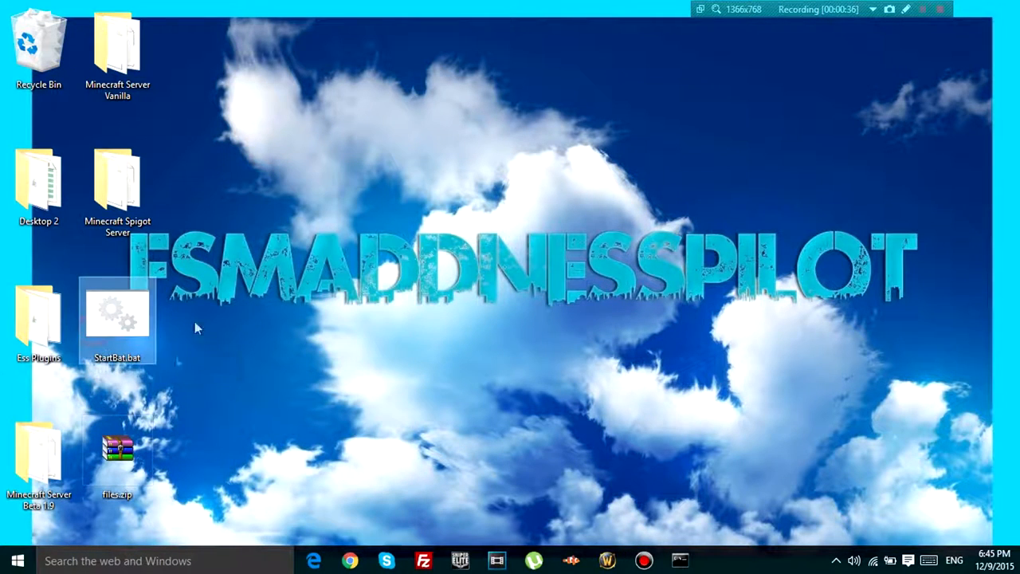
Point out the Spigot, Vanilla and Beta 1.9 server folders, then open Minecraft Spigot Server.
click(92, 165)
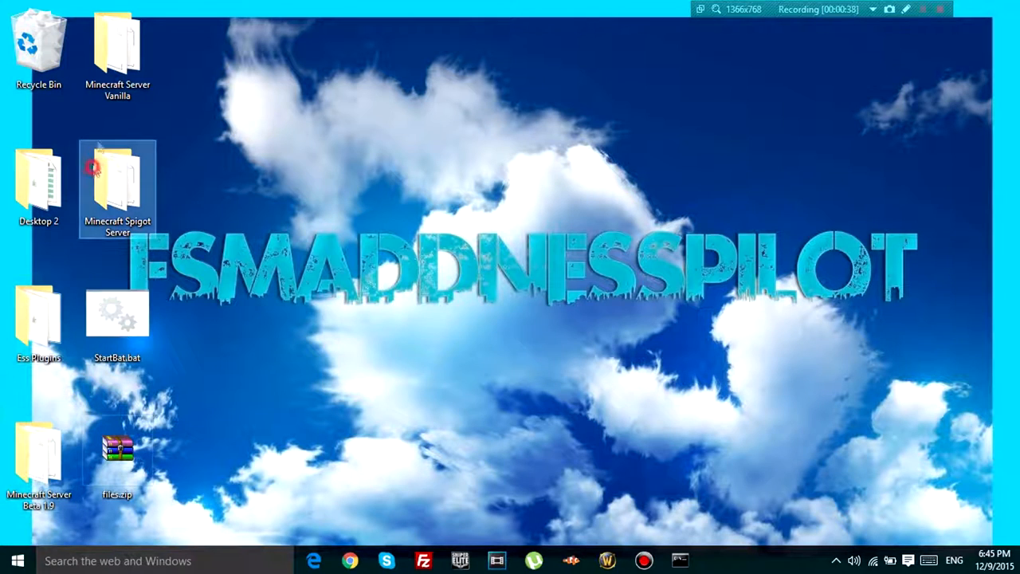
click(107, 123)
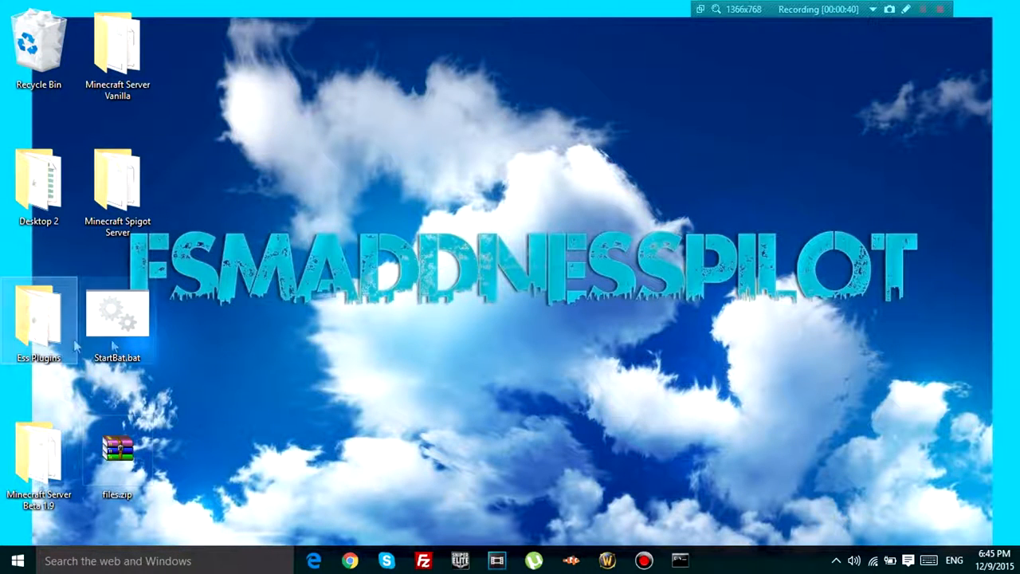
click(109, 175)
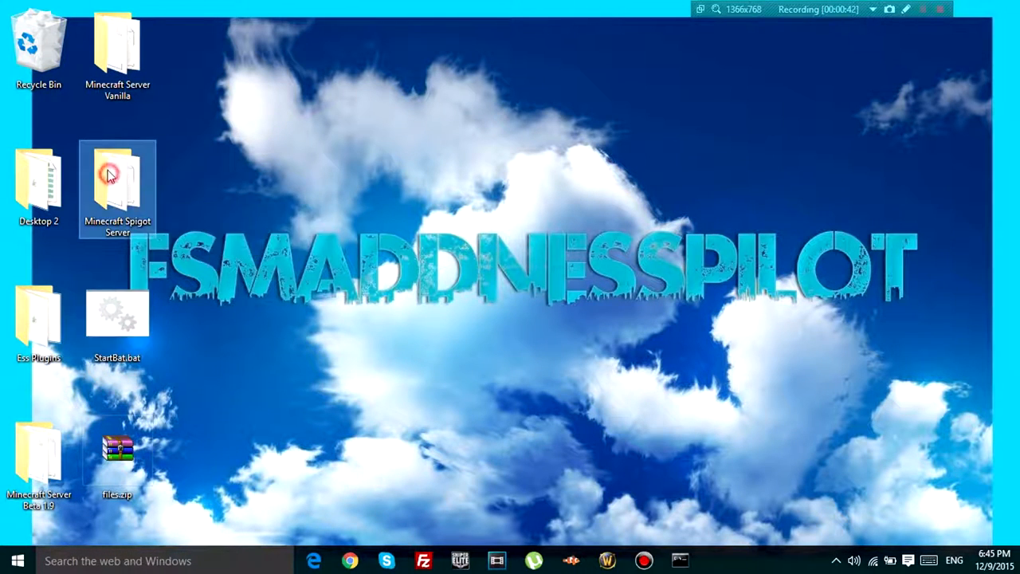
click(130, 48)
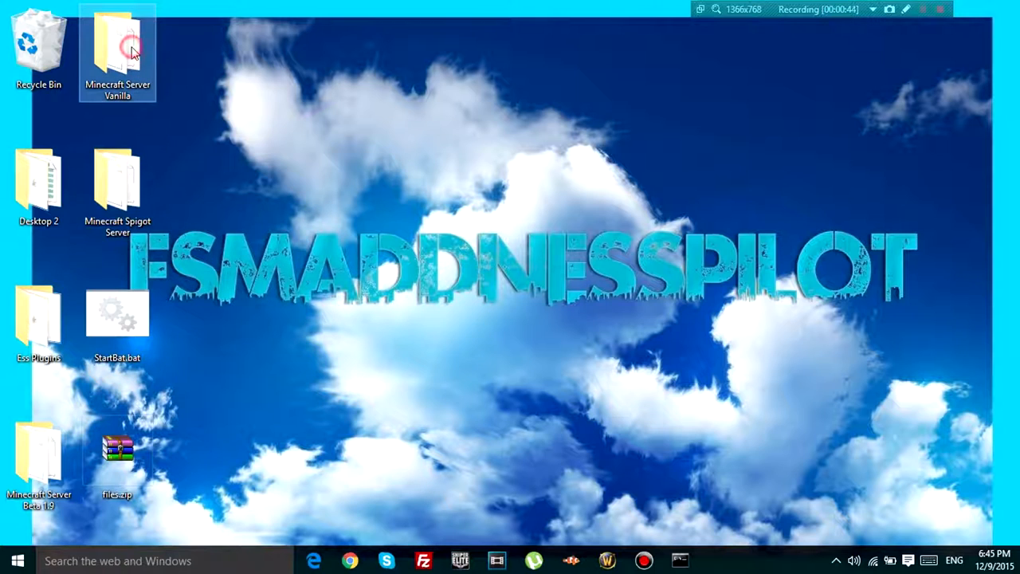
click(29, 462)
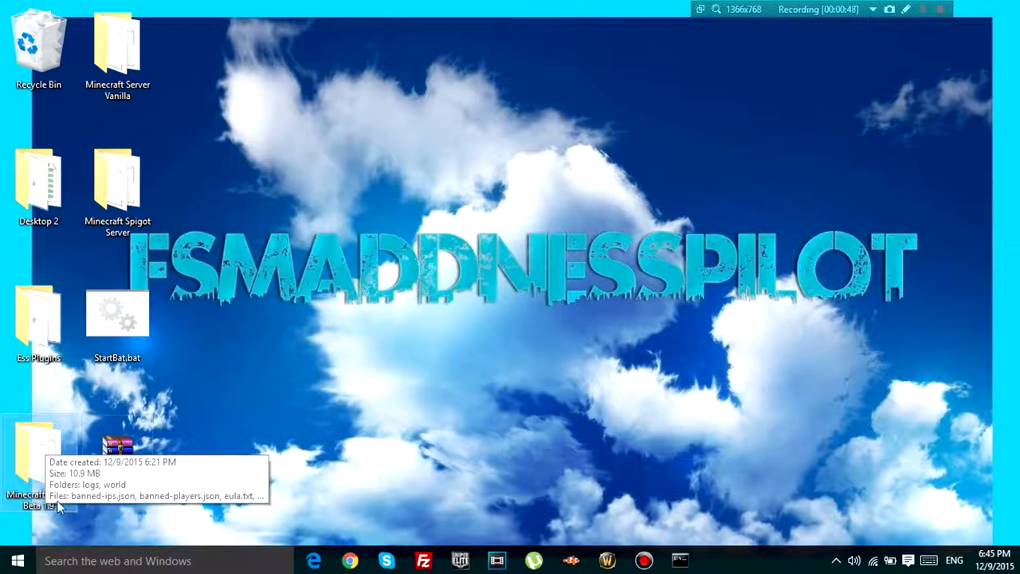
click(523, 60)
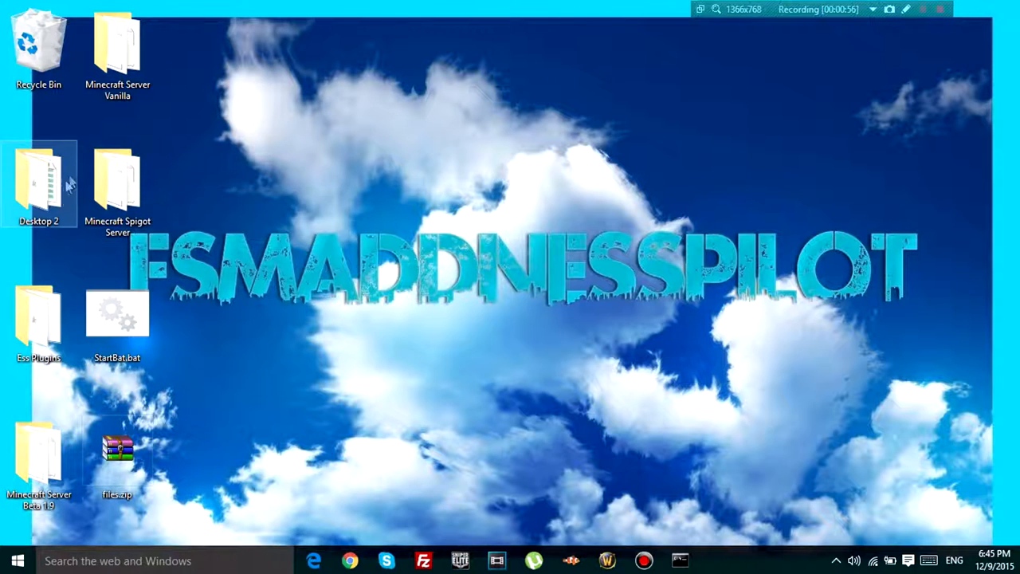
double_click(110, 182)
drag(474, 16, 523, 52)
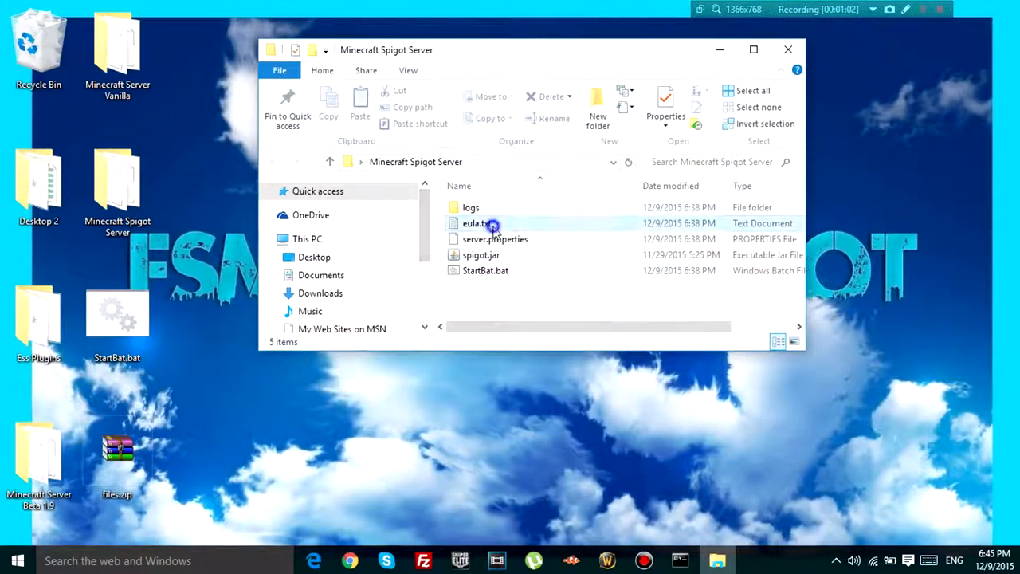
right_click(494, 224)
click(460, 286)
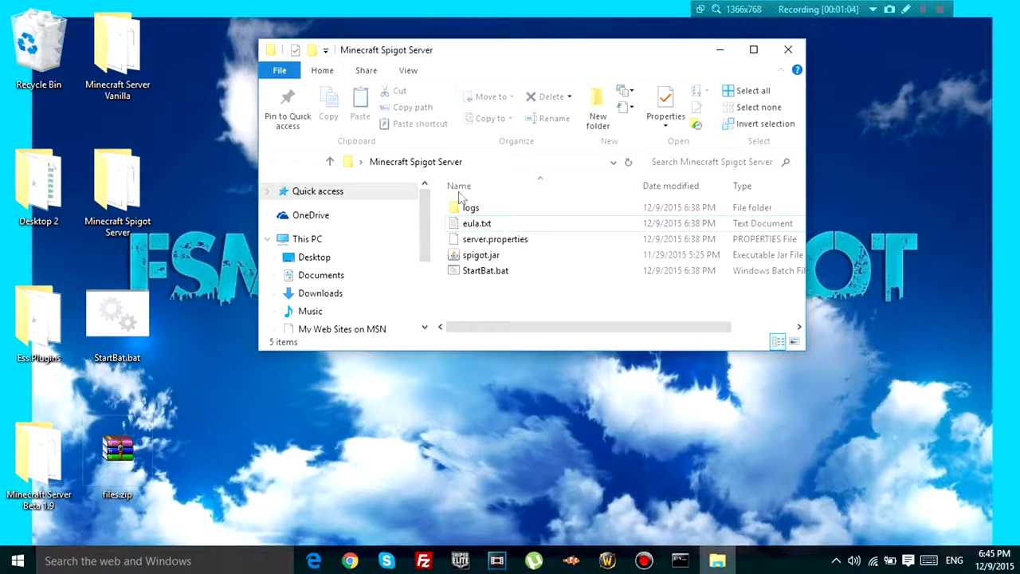
click(492, 256)
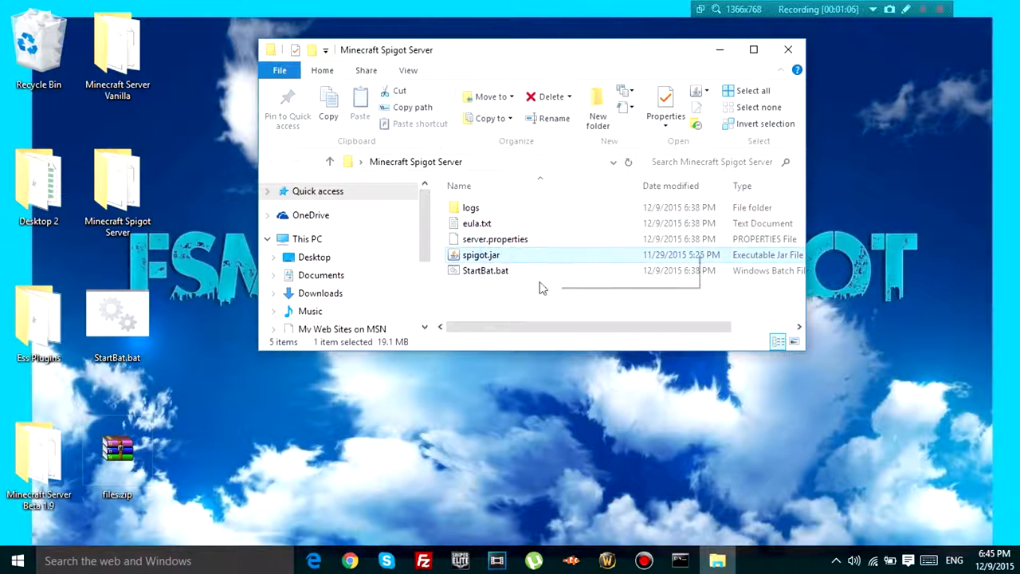
click(482, 271)
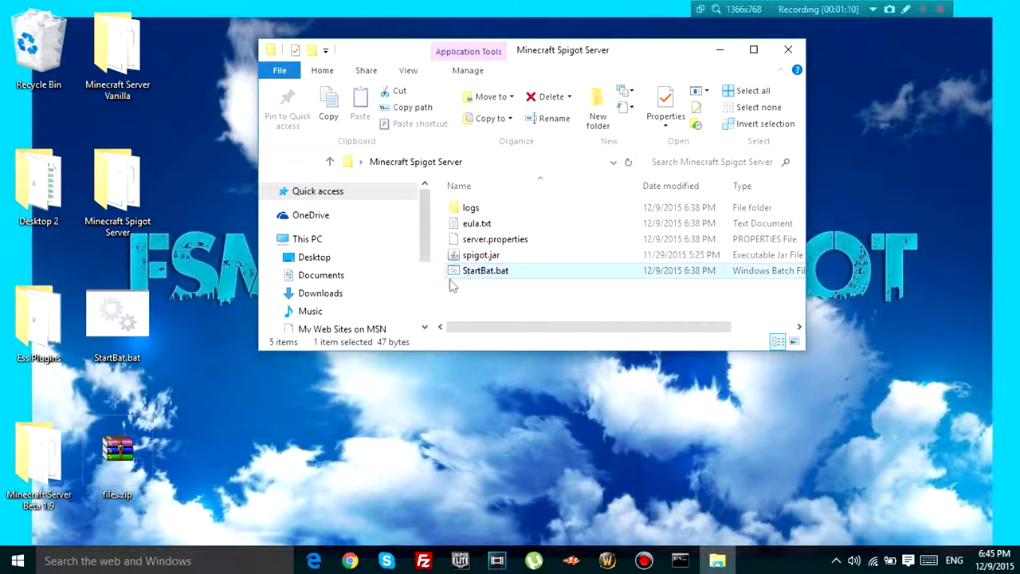
click(93, 325)
click(527, 303)
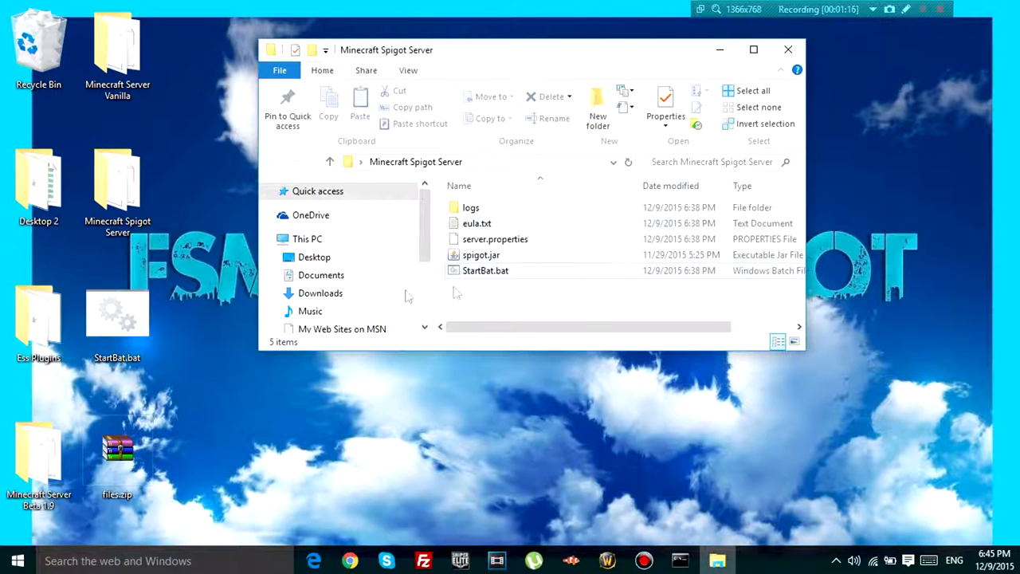
right_click(510, 273)
Open StartBat.bat in Notepad++ and match its spigot.jar name to the jar in the folder.
click(598, 216)
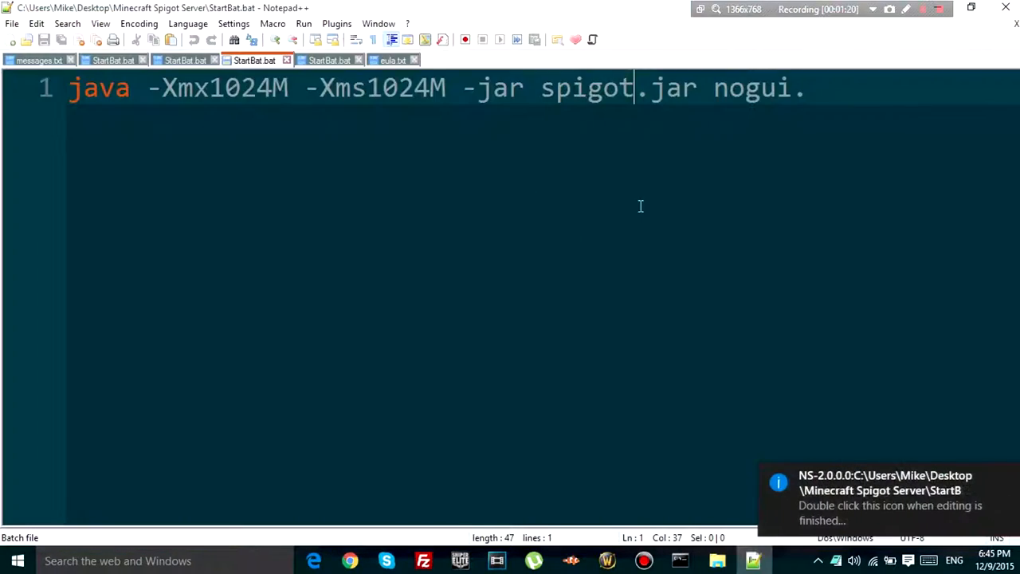
mouse_move(581, 5)
mouse_down()
mouse_move(424, 317)
mouse_move(435, 317)
mouse_up()
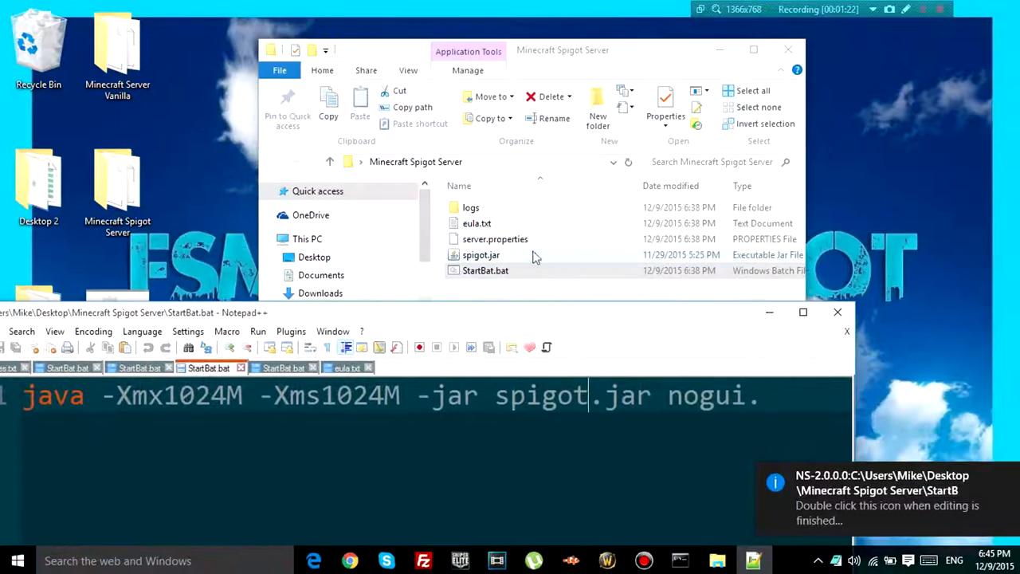
click(468, 256)
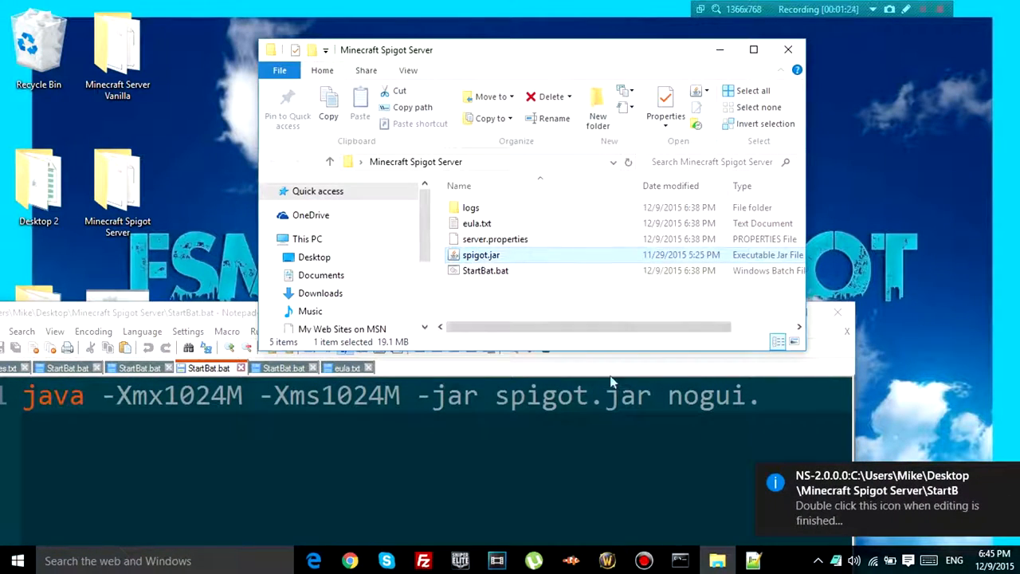
click(589, 398)
mouse_move(589, 399)
mouse_down()
mouse_move(495, 398)
mouse_move(636, 398)
mouse_up()
click(507, 256)
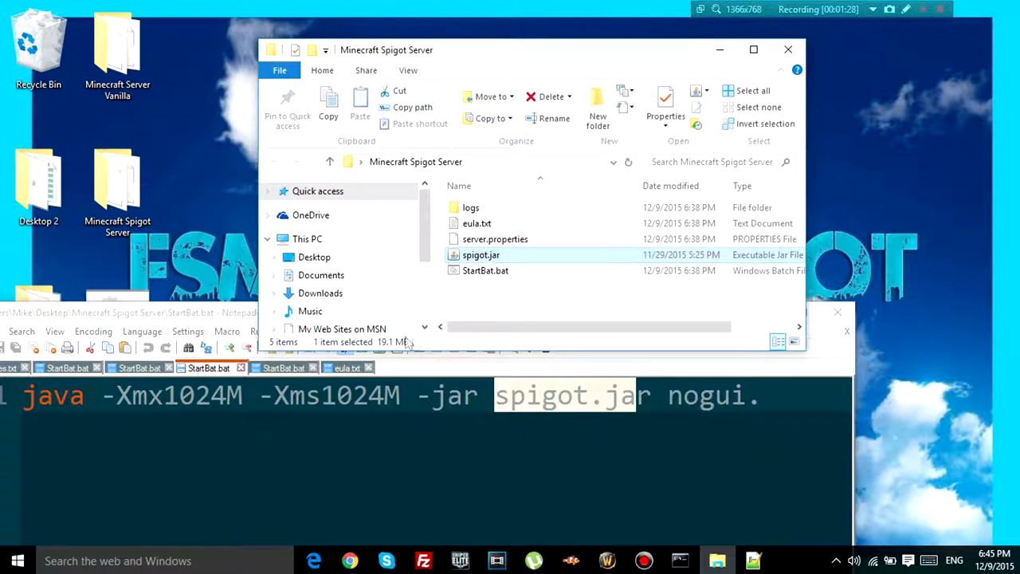
click(392, 441)
Highlight the -Xmx1024M -Xms1024M memory settings in the launch command.
key(End)
drag(102, 397, 400, 399)
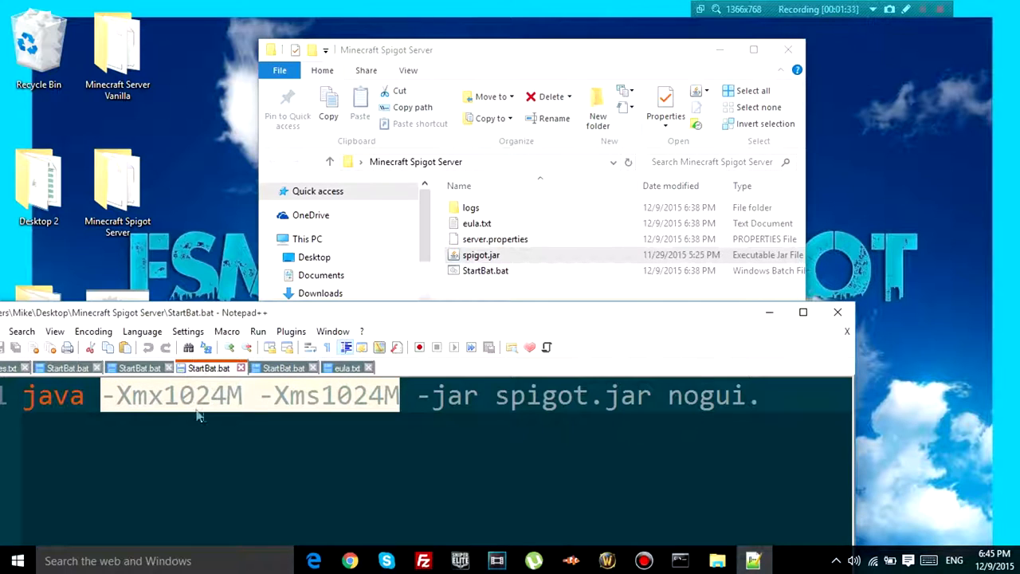
click(221, 401)
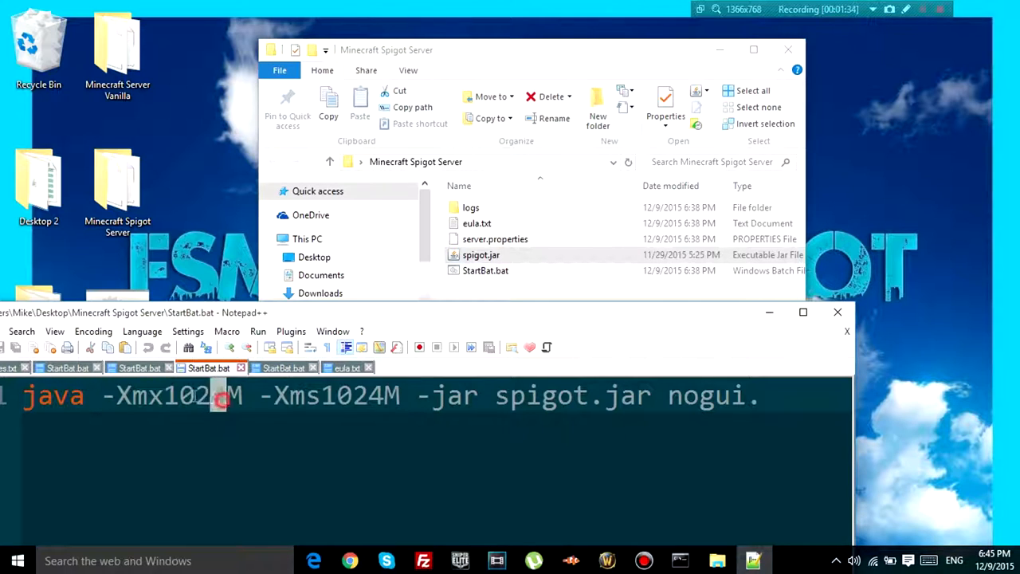
drag(226, 396, 163, 396)
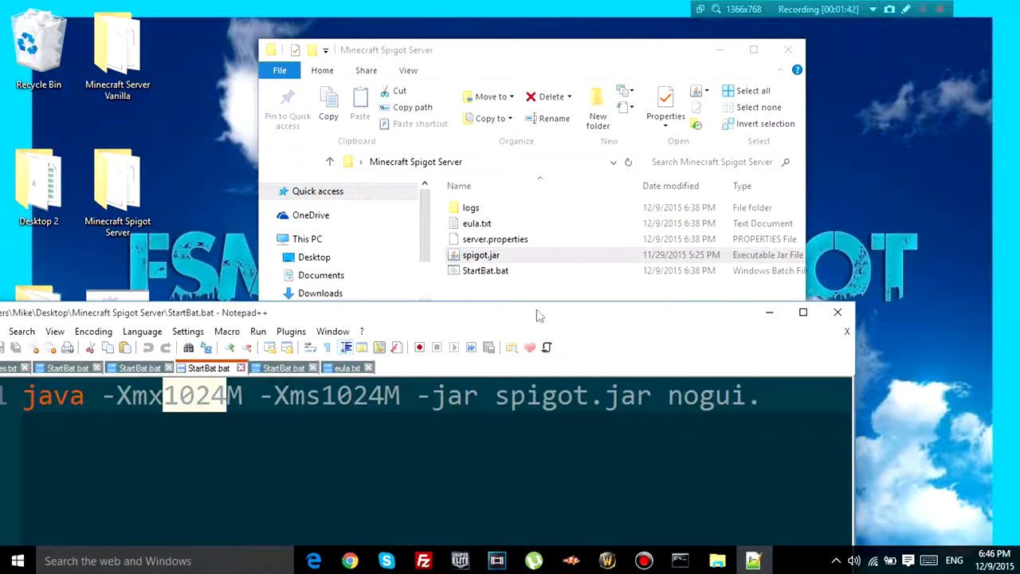
click(838, 312)
right_click(18, 561)
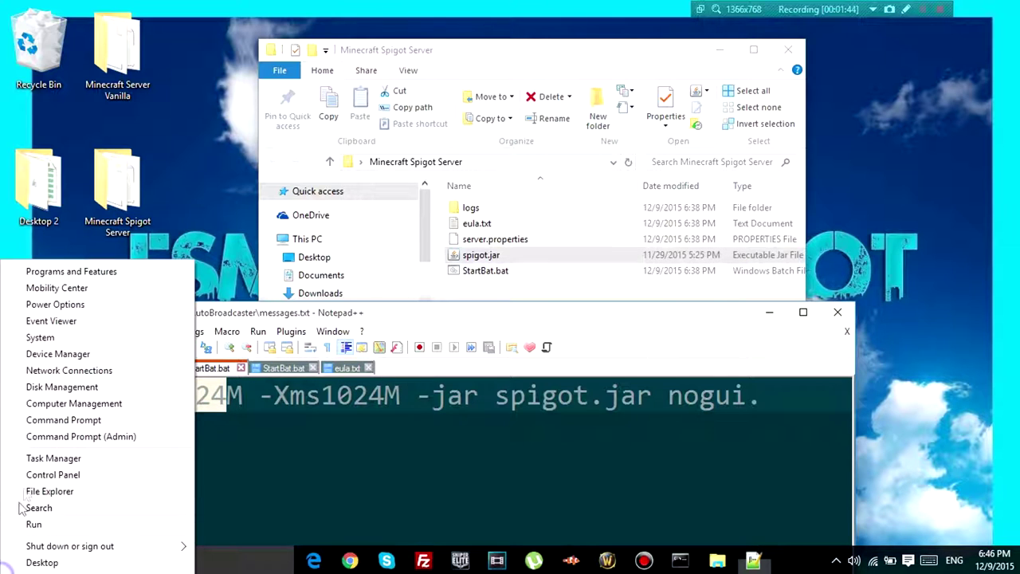
Show the System page with 6 GB installed RAM, close it, and bring Command Prompt forward.
click(79, 336)
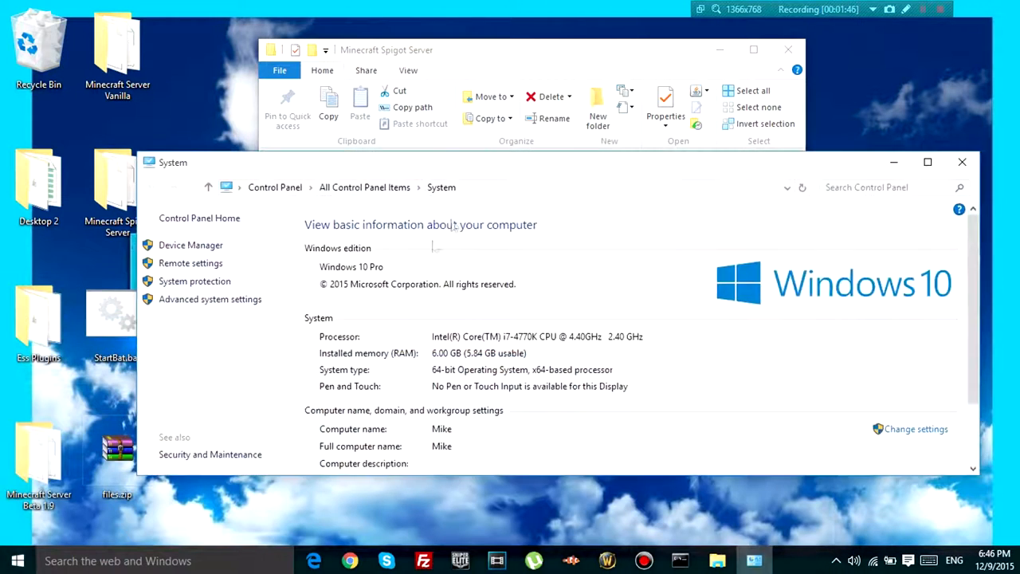
drag(559, 153, 559, 30)
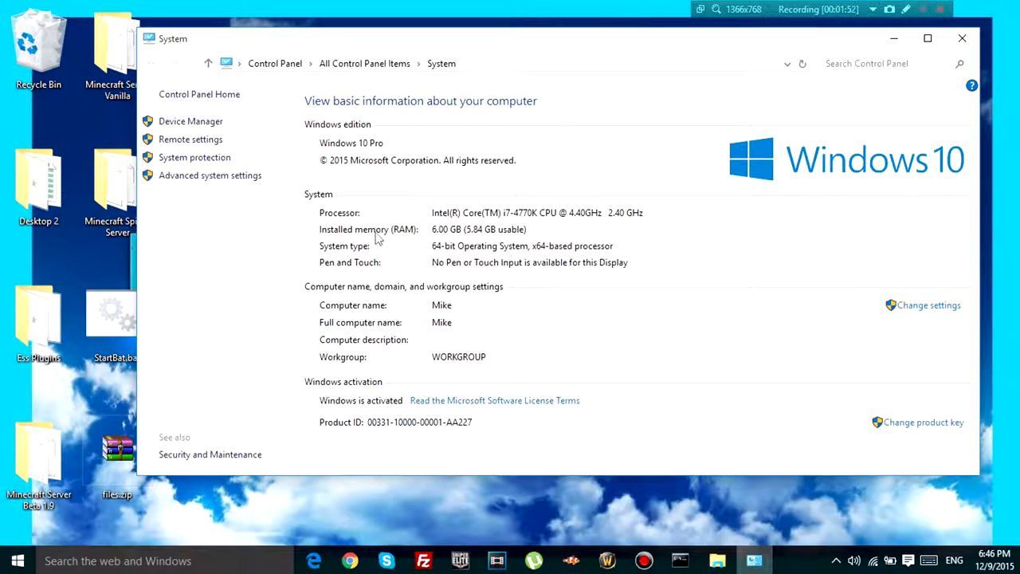
click(407, 222)
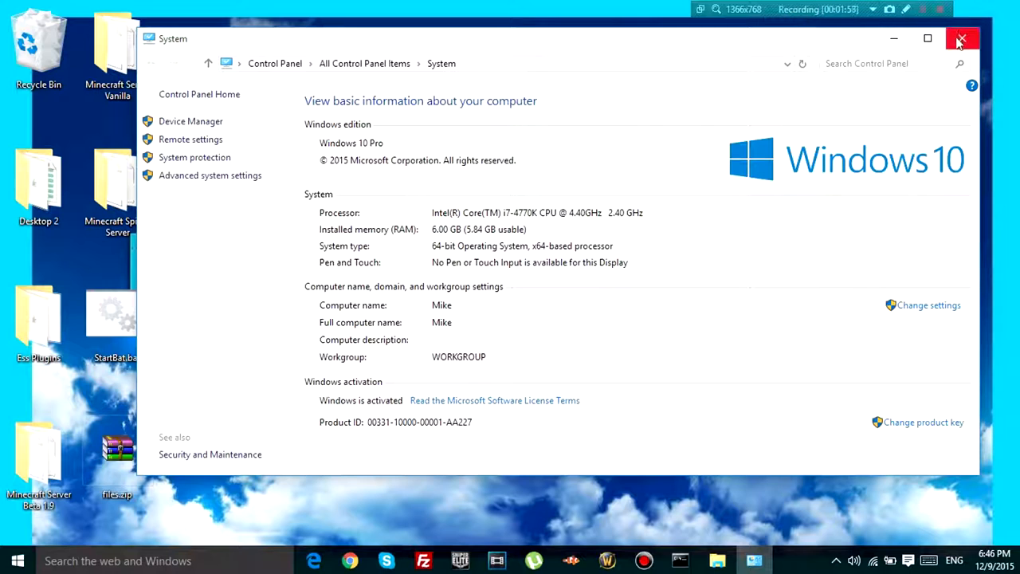
click(550, 291)
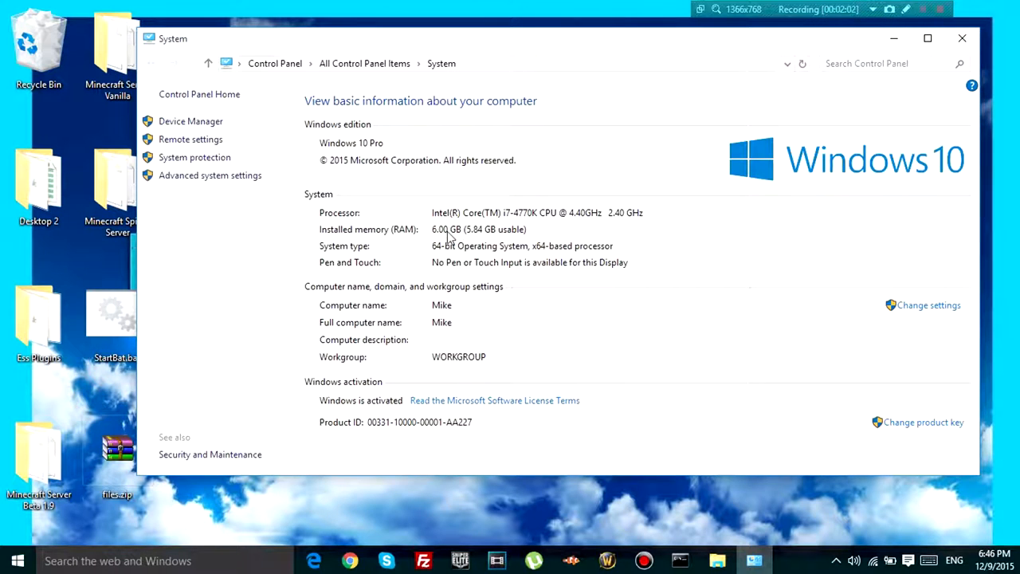
click(962, 39)
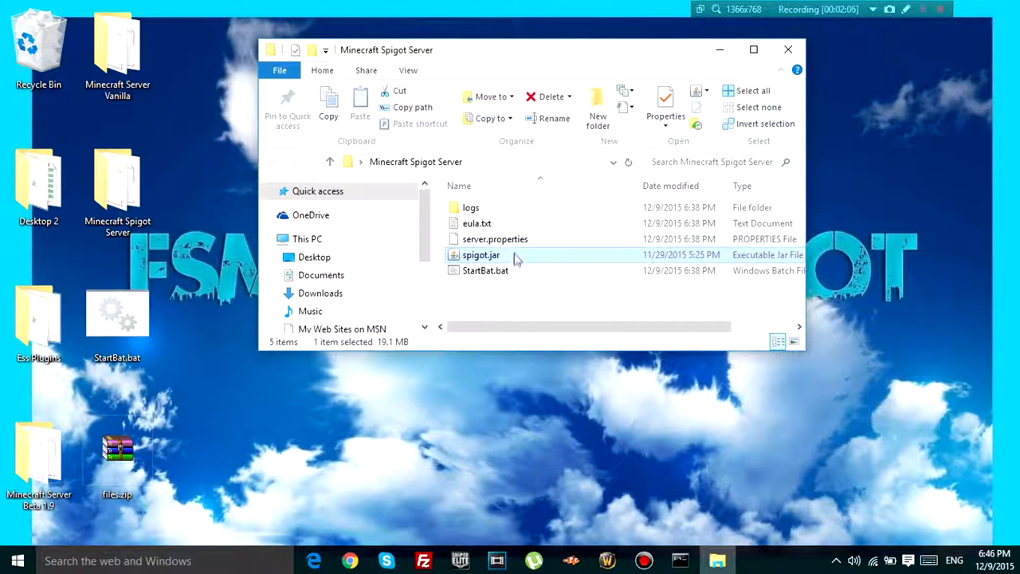
mouse_move(680, 561)
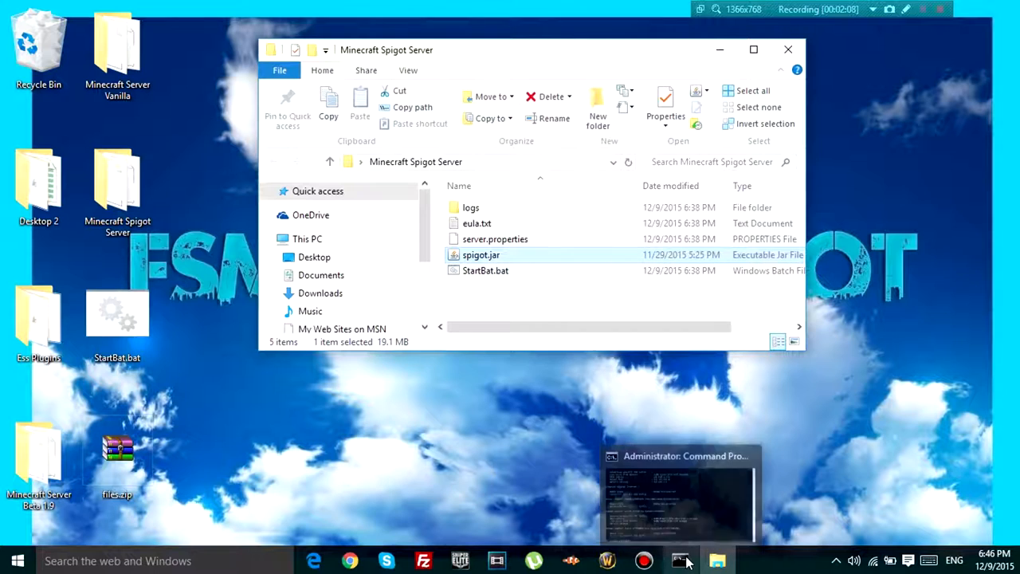
click(675, 510)
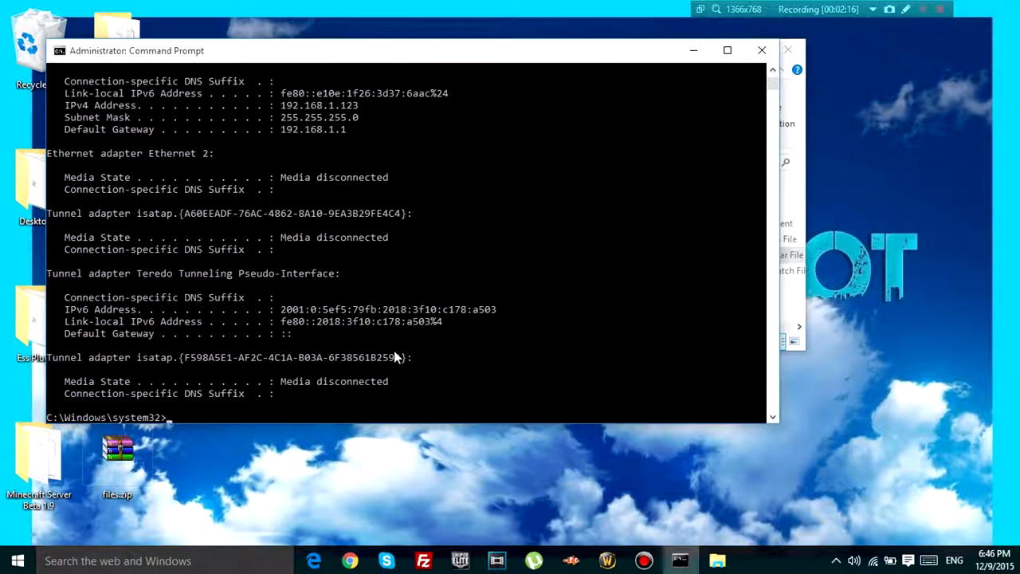
Search Google for 'java 64 bit' in a new Chrome tab.
click(350, 561)
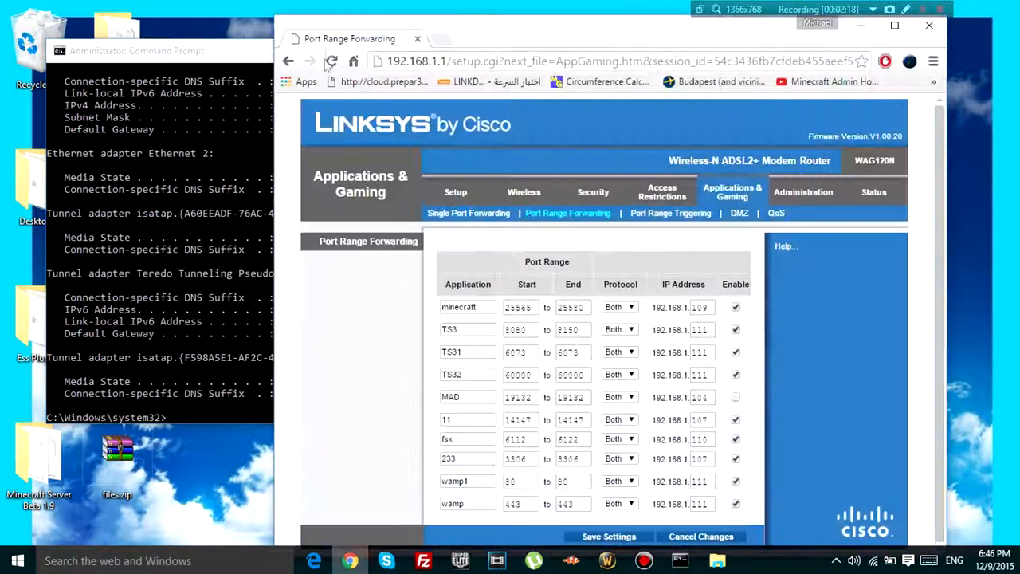
click(441, 39)
text(ja)
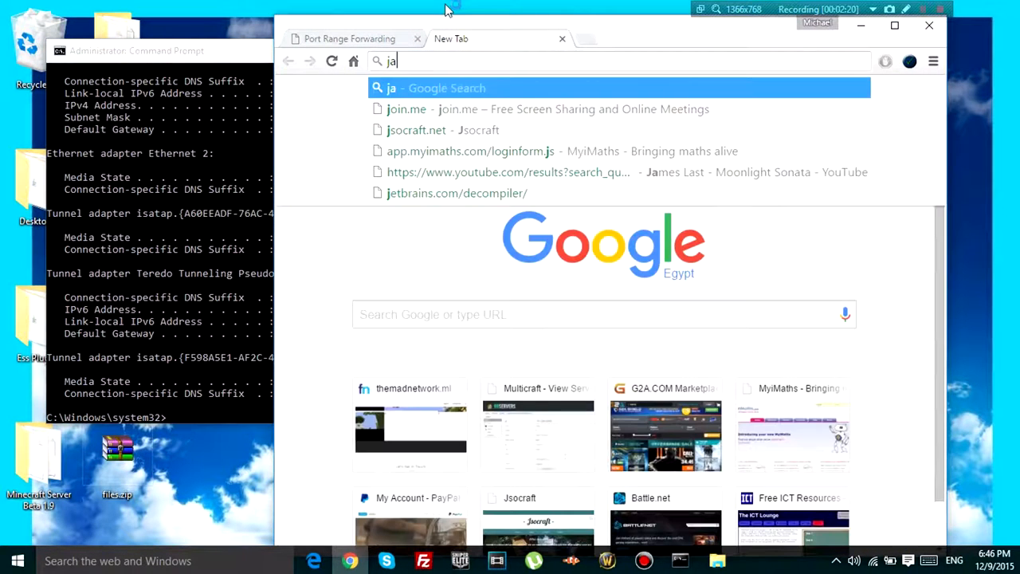
text(va)
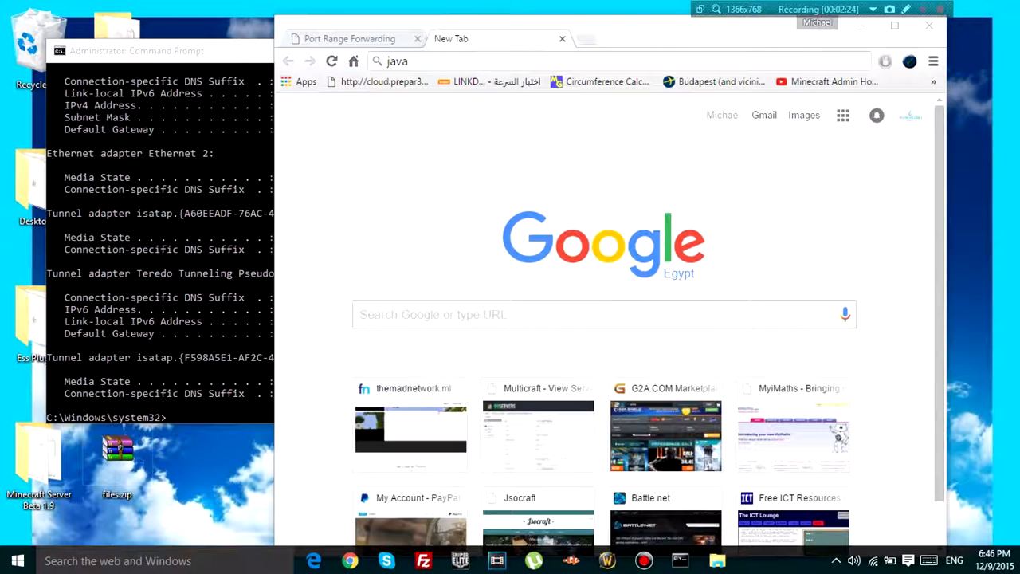
click(524, 62)
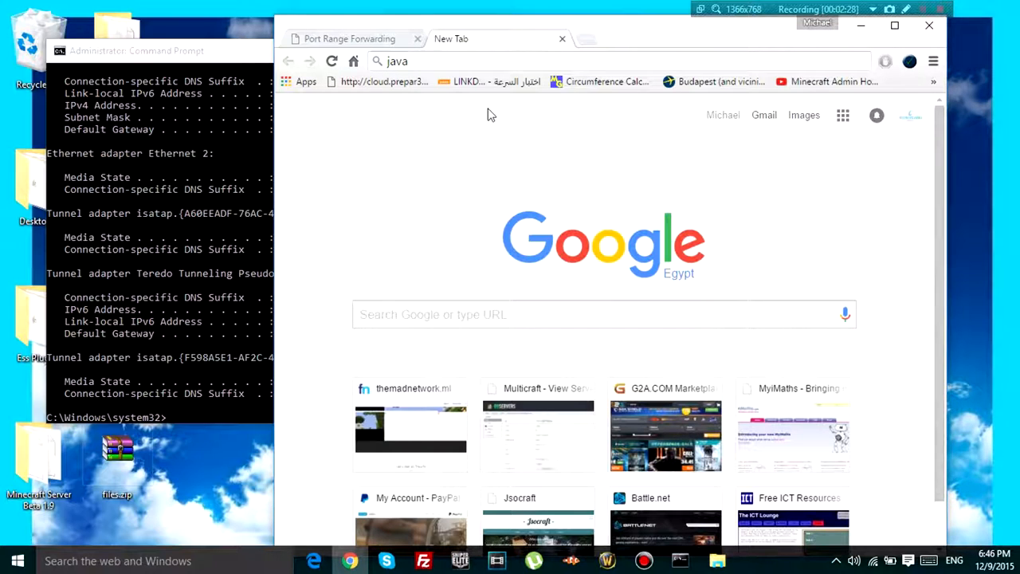
text(6)
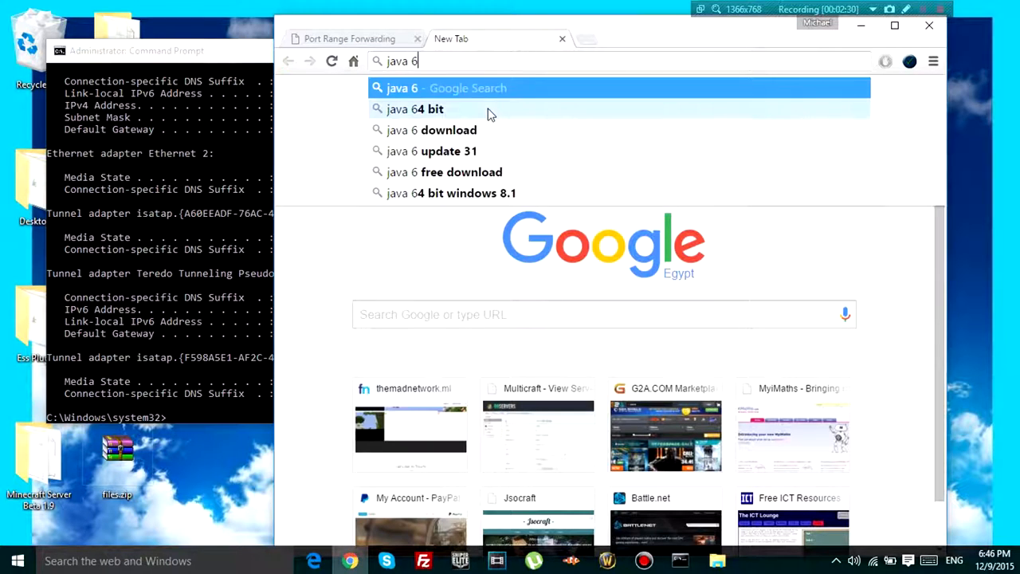
text(4)
key(Return)
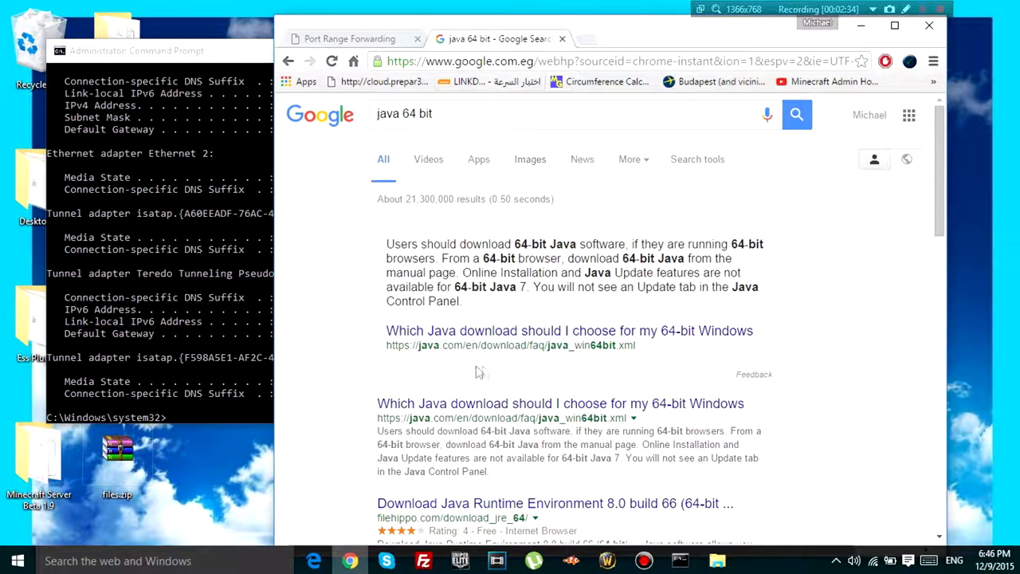
Refine the search to 'java 64 bit offline download', return to the router tab and minimize Chrome.
click(498, 107)
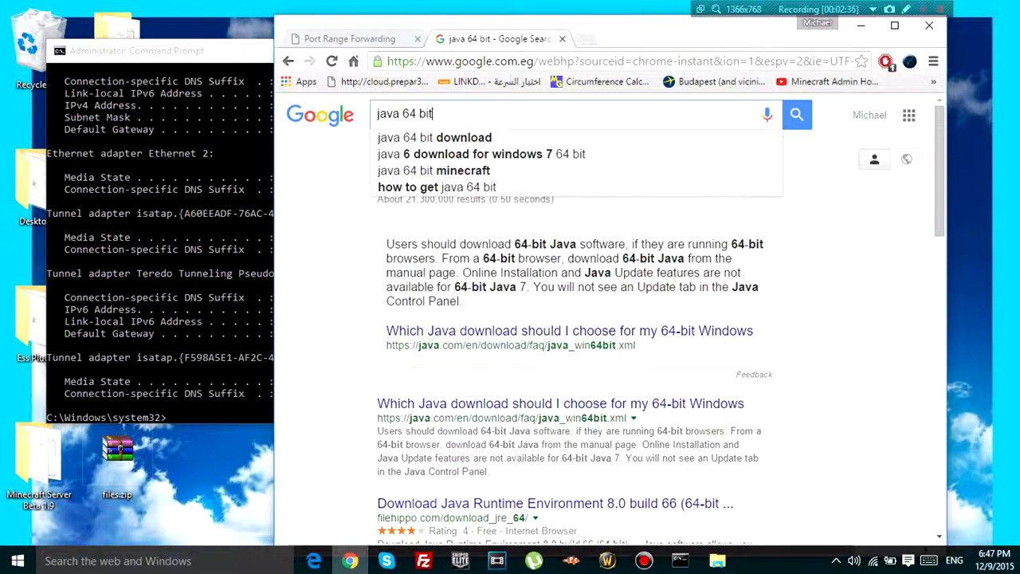
text(o)
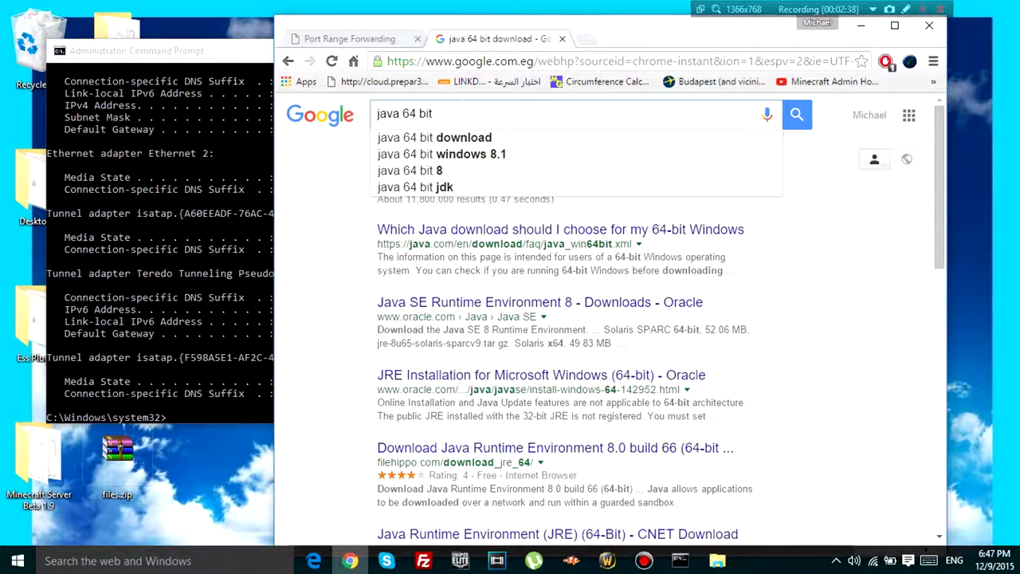
text(ffline download)
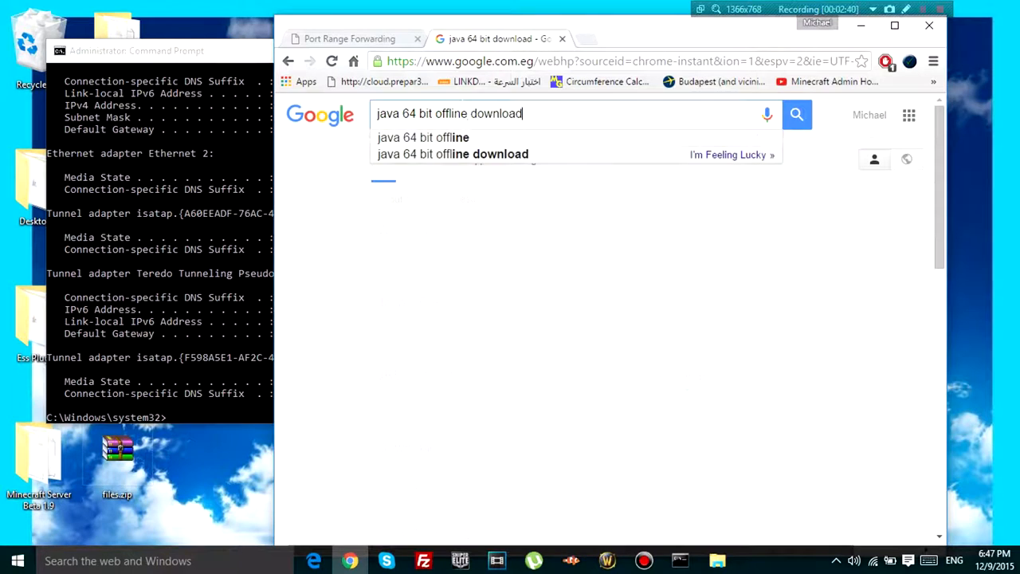
key(Return)
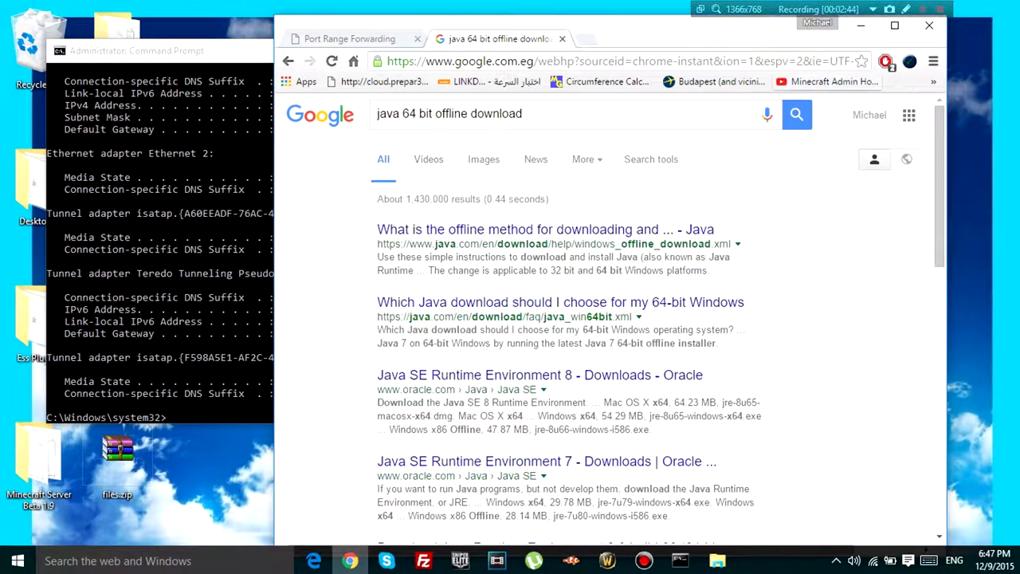
click(394, 44)
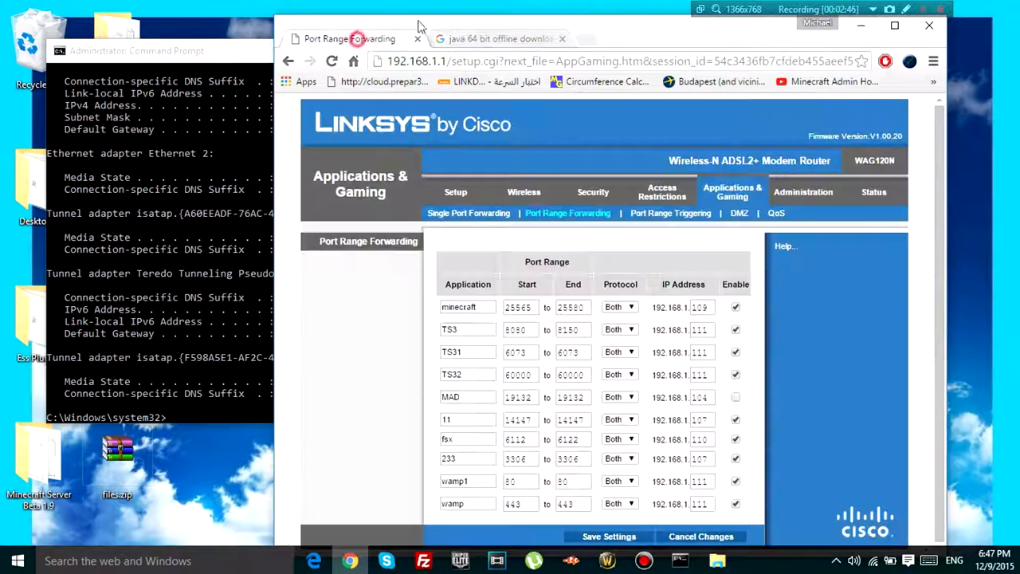
click(861, 25)
click(418, 44)
Hide the Command Prompt and open eula.txt from the server folder in Notepad++.
drag(418, 42, 417, 149)
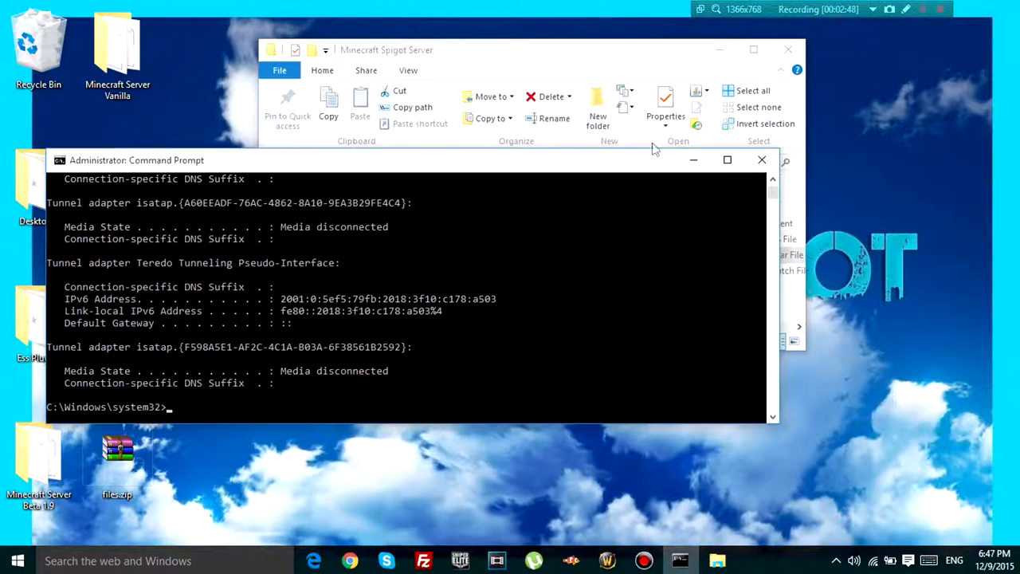
click(690, 160)
click(474, 224)
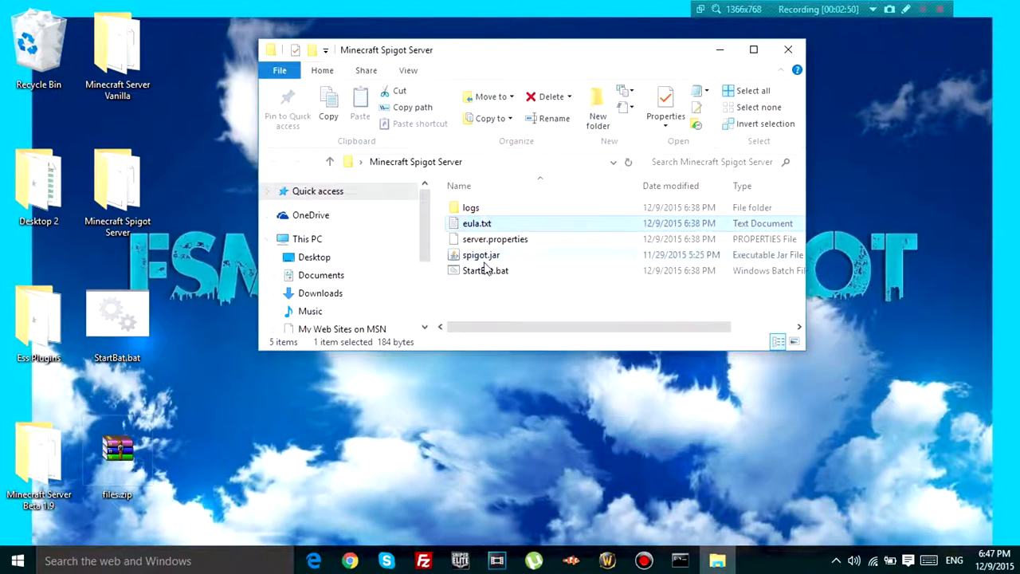
click(483, 255)
click(478, 255)
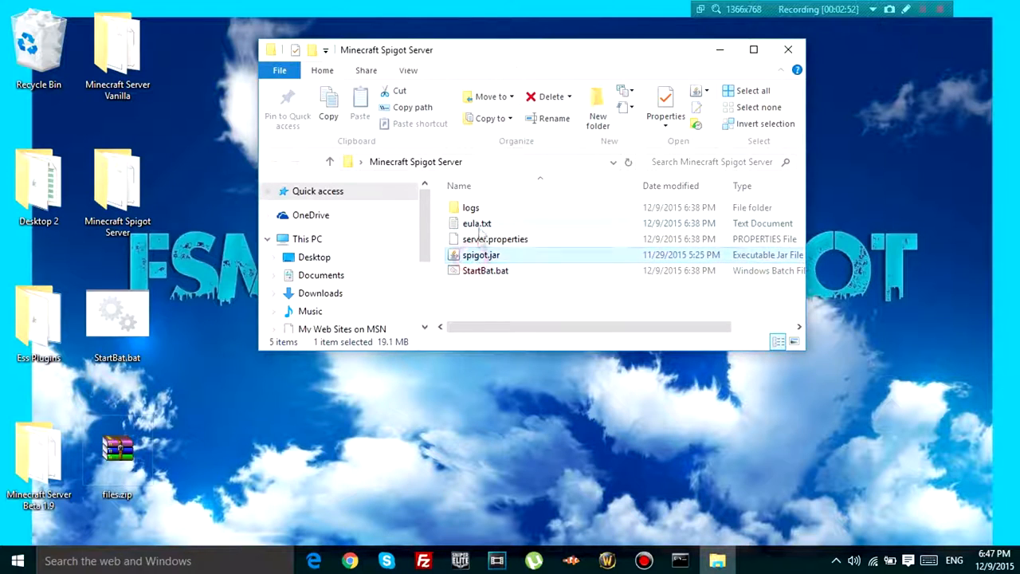
click(489, 224)
right_click(488, 225)
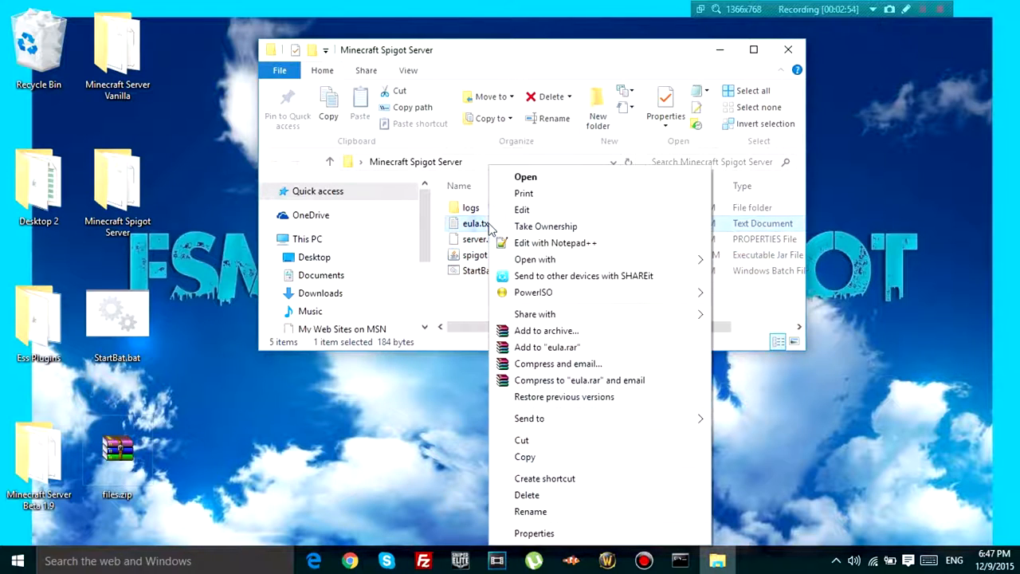
click(531, 240)
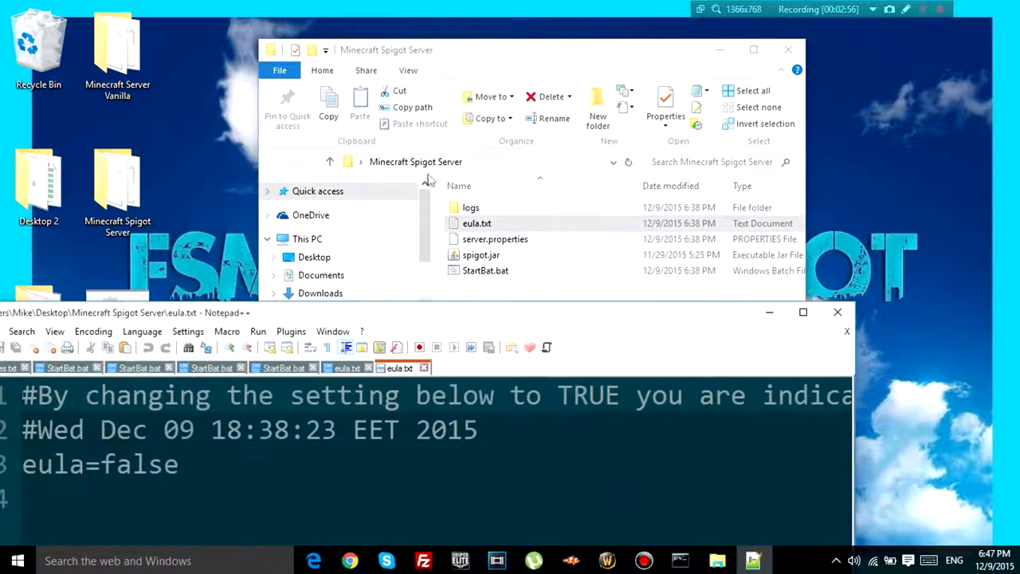
Change eula=false to eula=true, save the file and close Notepad++.
drag(206, 470, 102, 469)
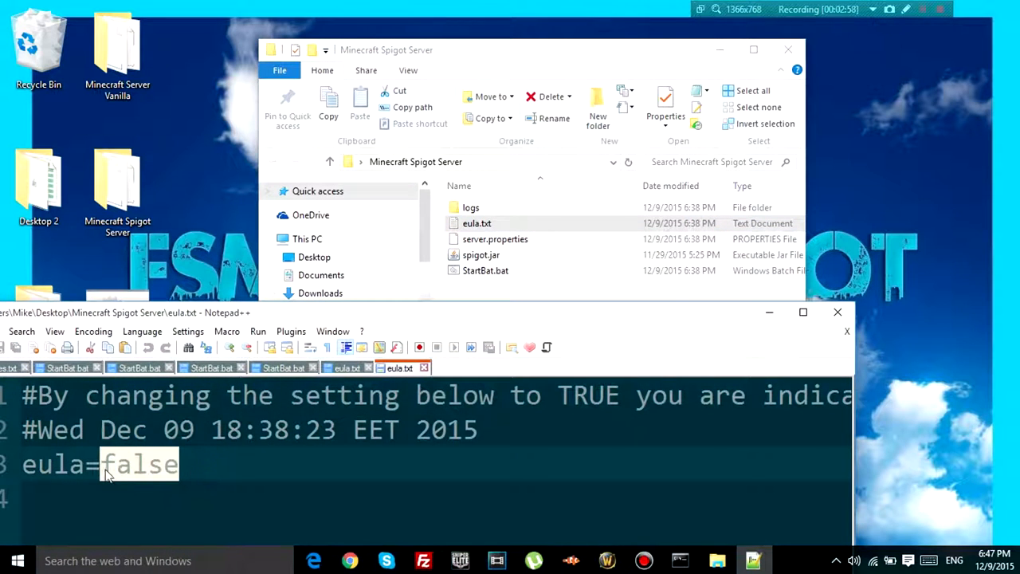
text(true)
key(ctrl+s)
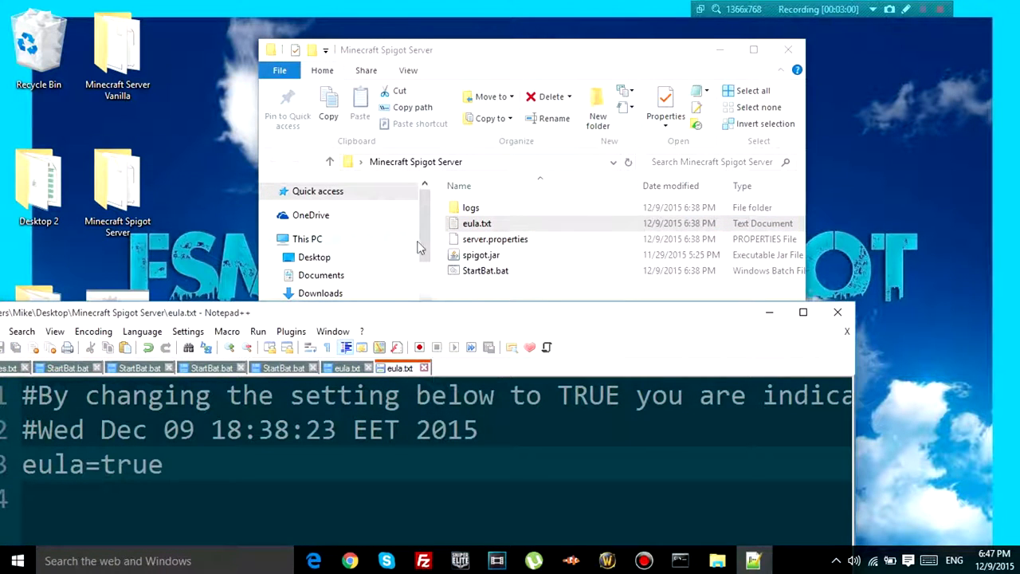
click(837, 312)
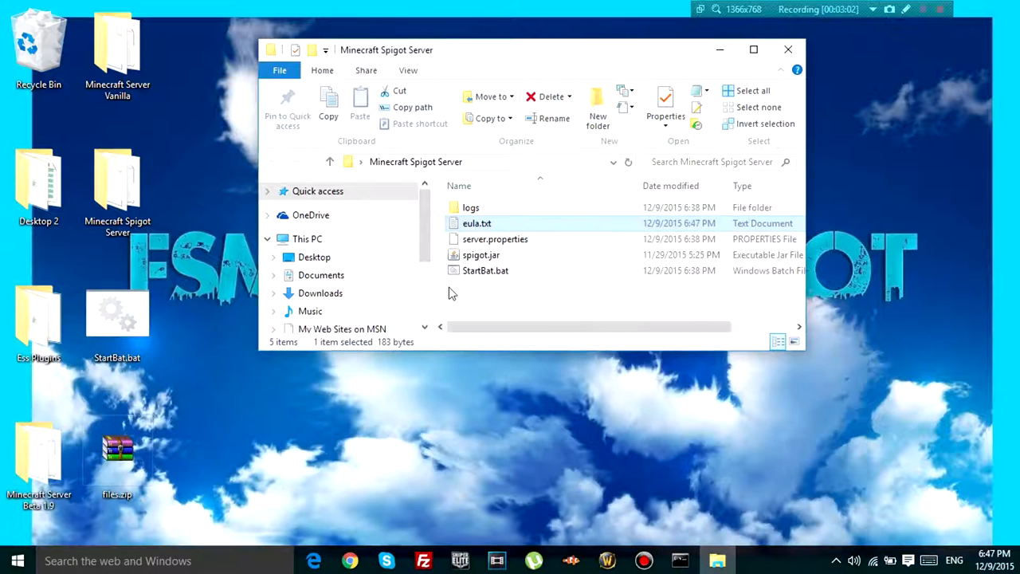
click(469, 272)
Run StartBat.bat to start the server and set the console beside the server folder.
double_click(470, 273)
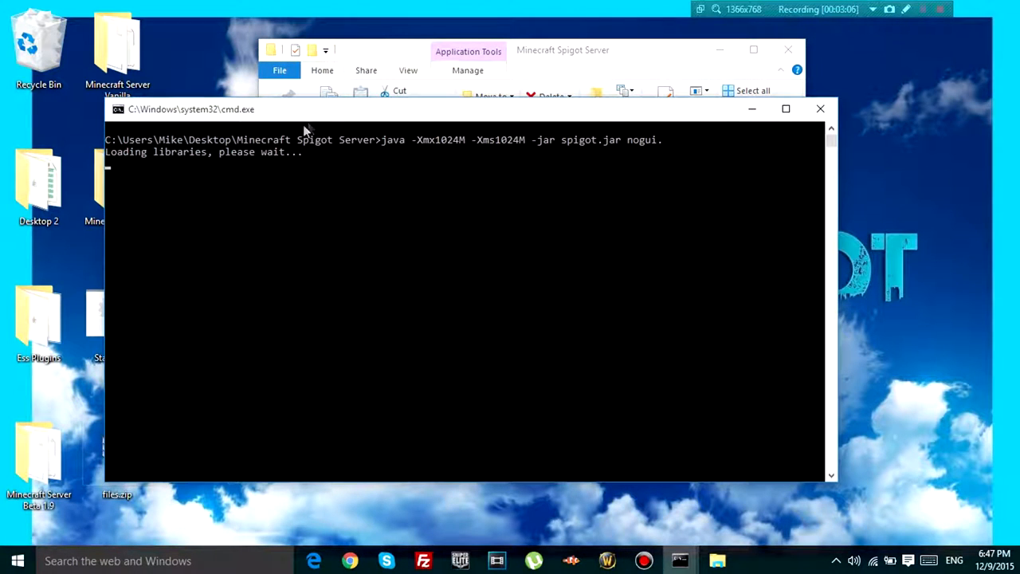
drag(325, 111, 742, 69)
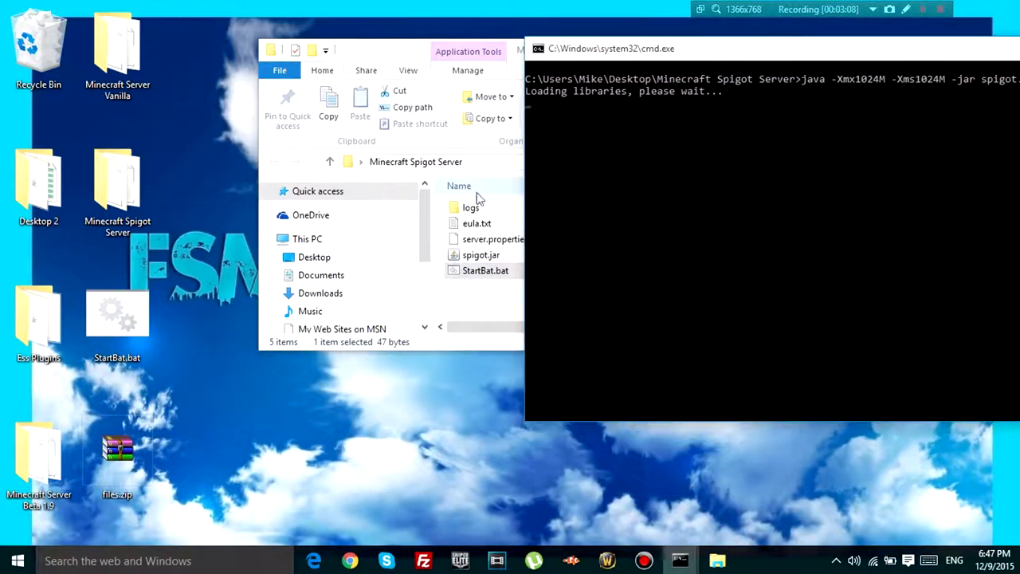
click(393, 52)
drag(393, 52, 289, 47)
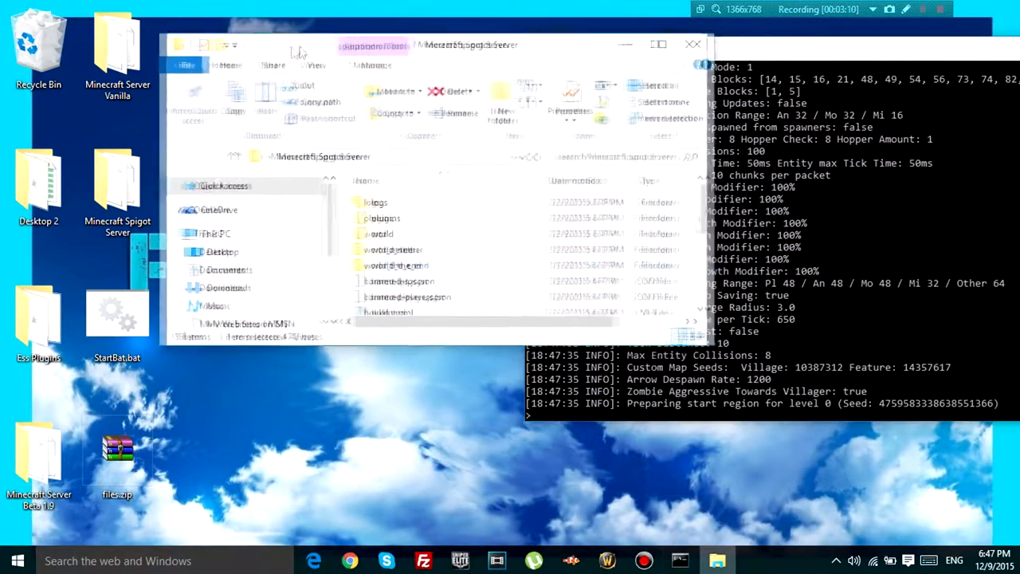
click(367, 217)
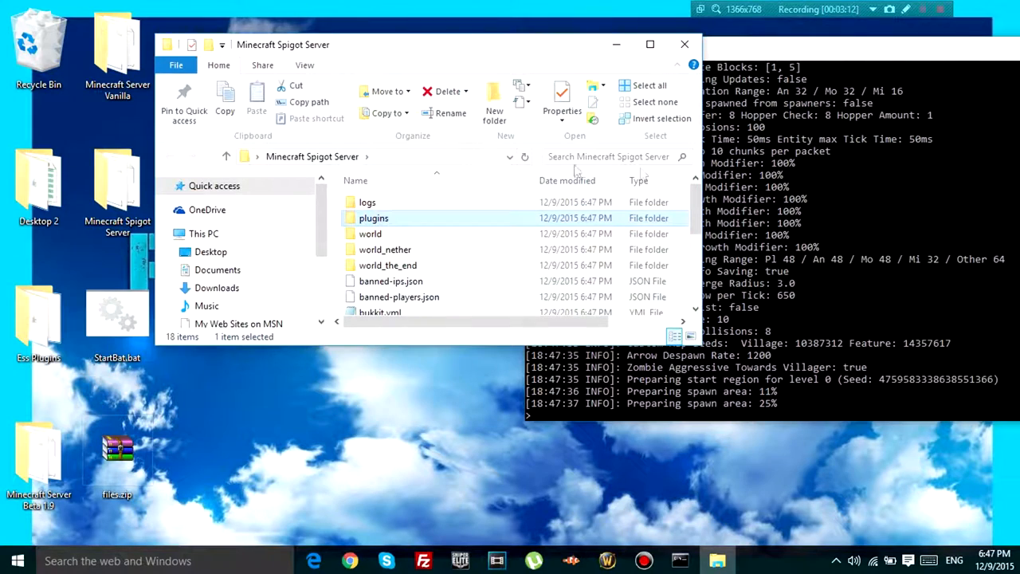
Move all six Essentials and Clearlag jars from Ess Plugins into the server's plugins folder.
click(36, 319)
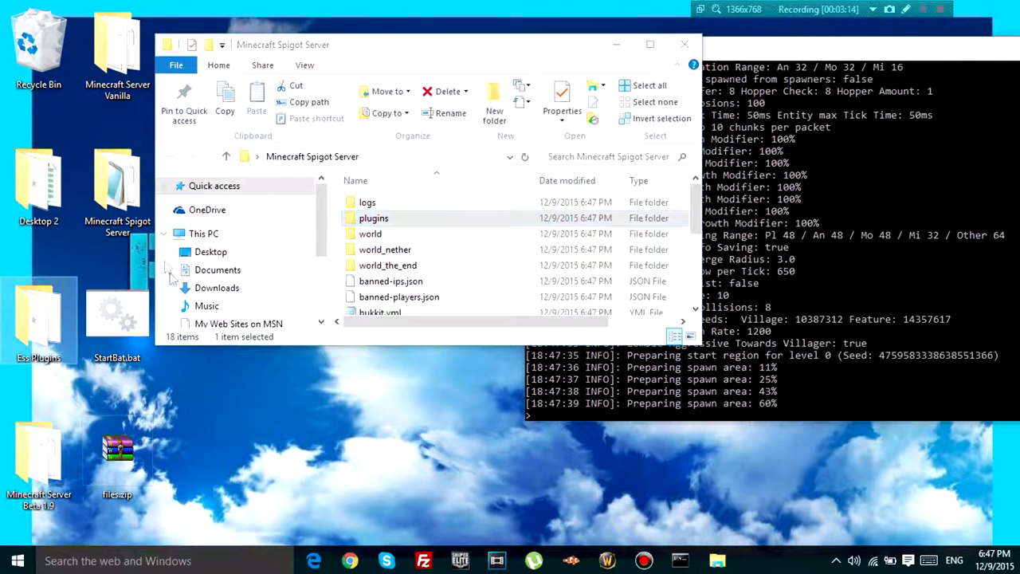
double_click(36, 319)
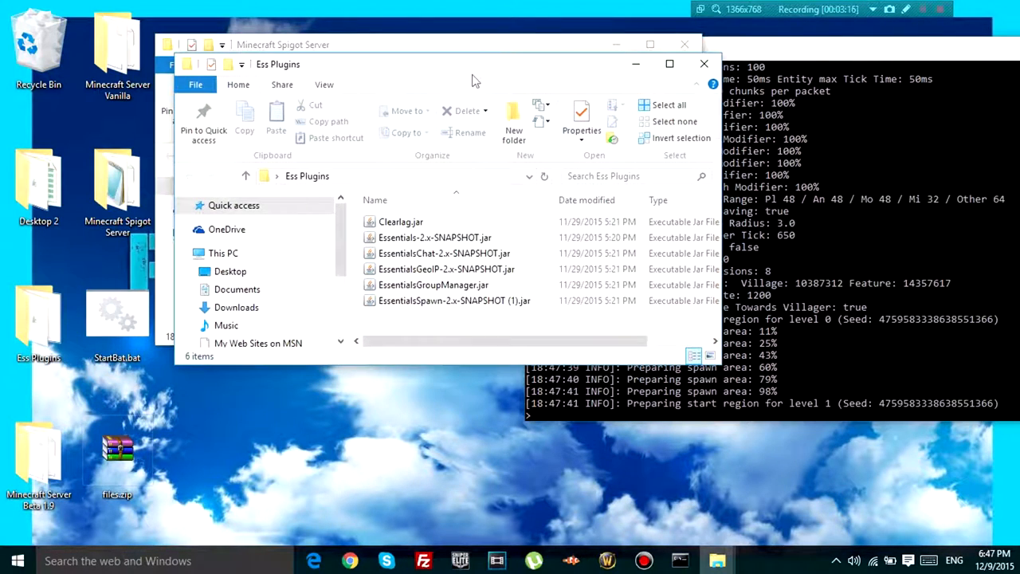
mouse_move(339, 69)
mouse_down()
mouse_move(741, 51)
mouse_move(758, 30)
mouse_up()
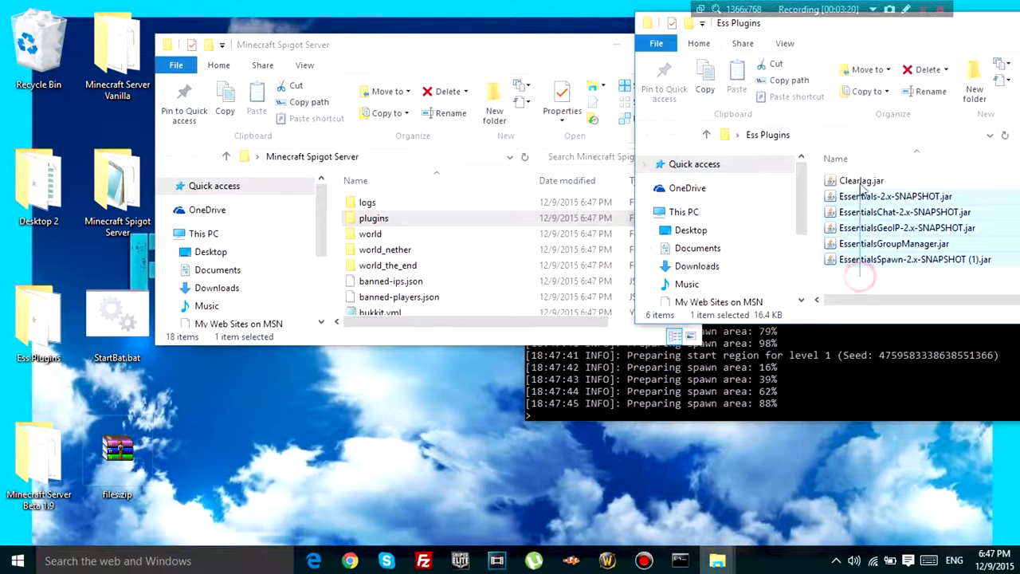
drag(861, 279, 821, 197)
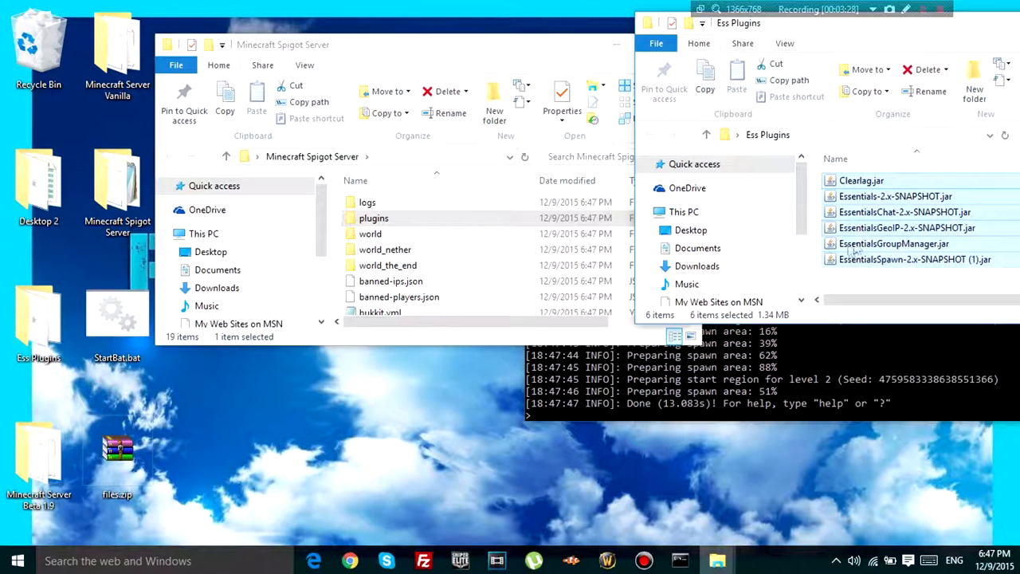
mouse_move(877, 219)
mouse_down()
mouse_move(470, 262)
mouse_move(463, 227)
mouse_up()
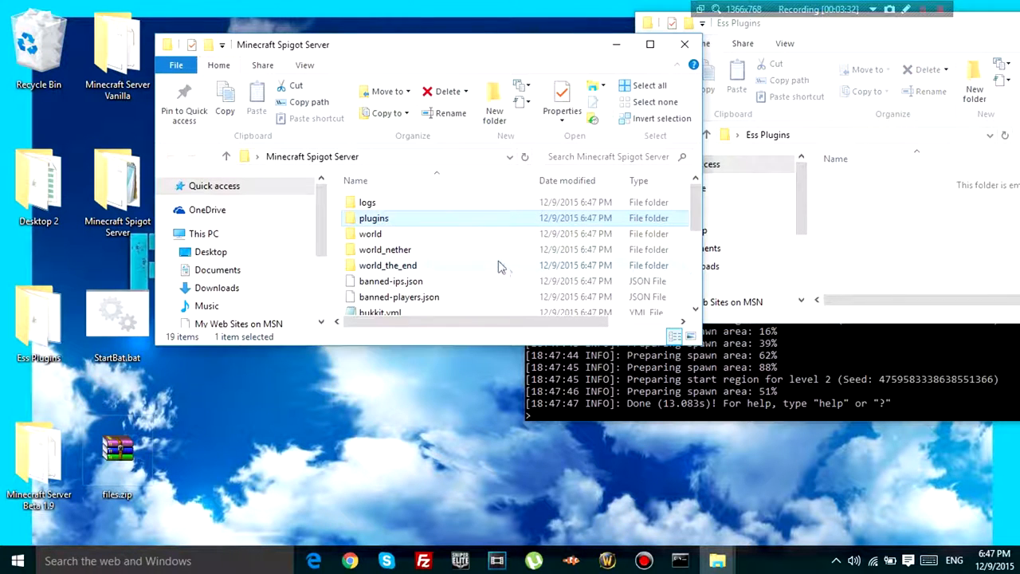
click(746, 391)
text(reloa)
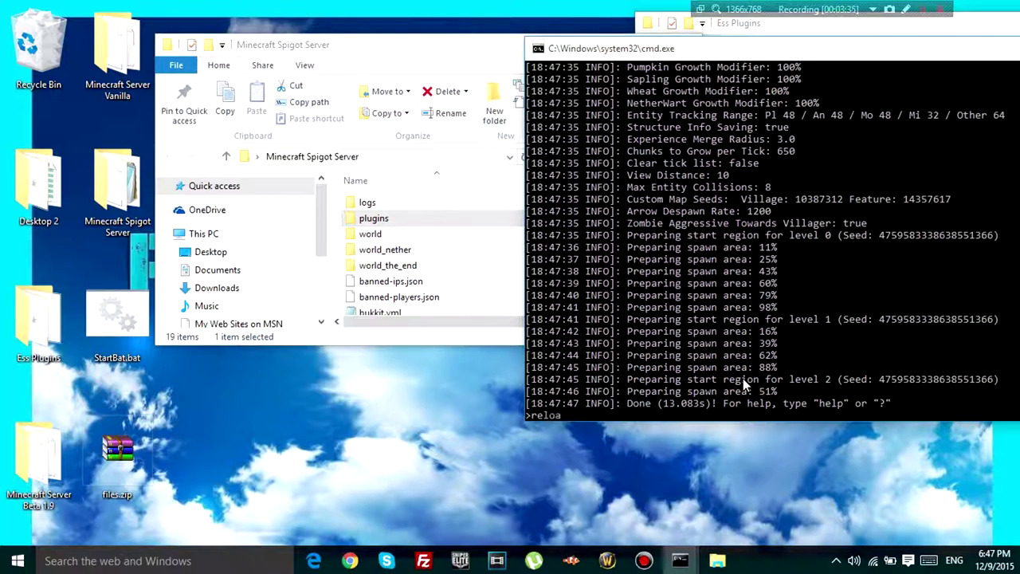
text(d)
Reload the server and list its six loaded plugins with 'pl'.
key(Return)
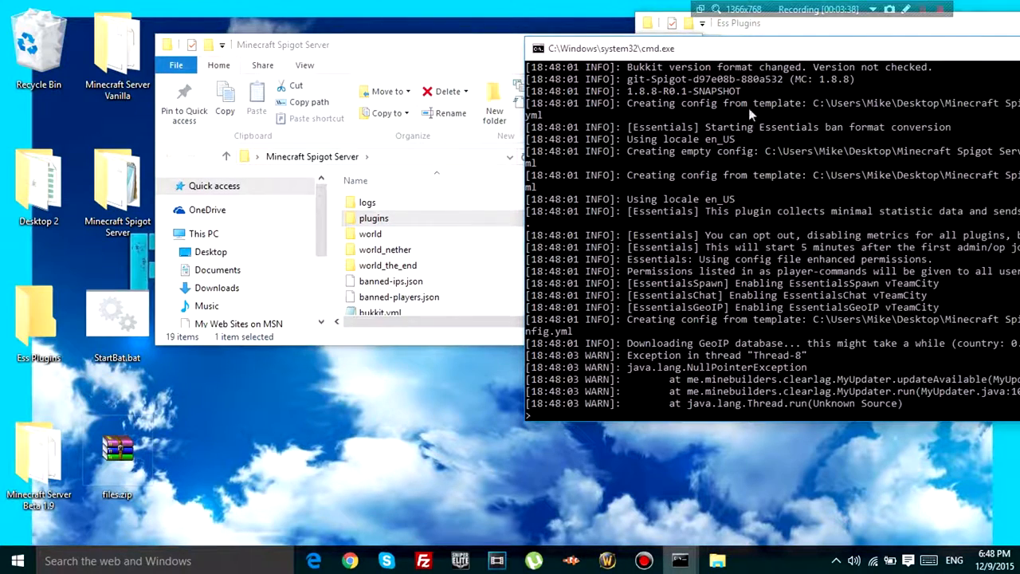
text(p)
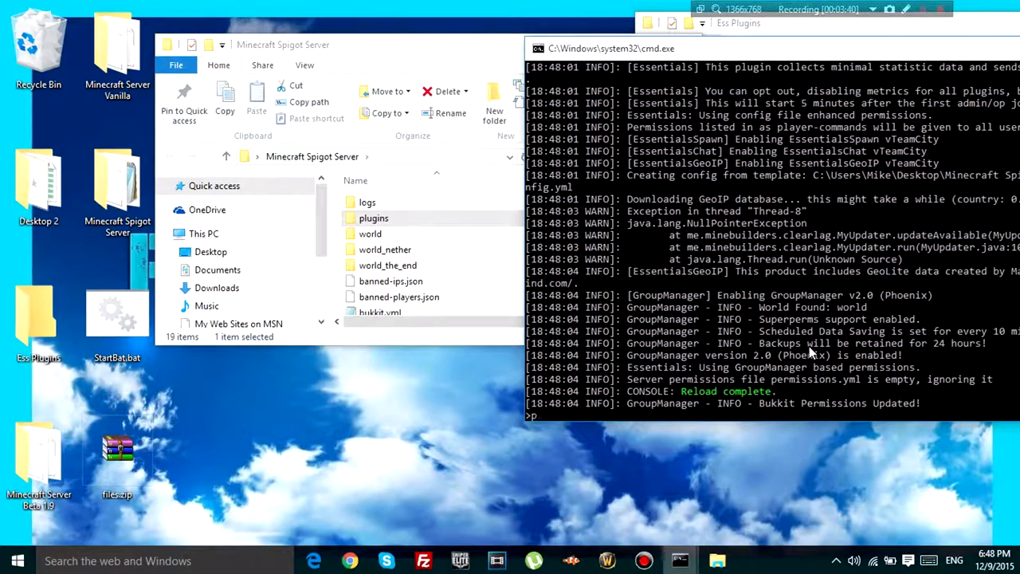
text(l)
key(Return)
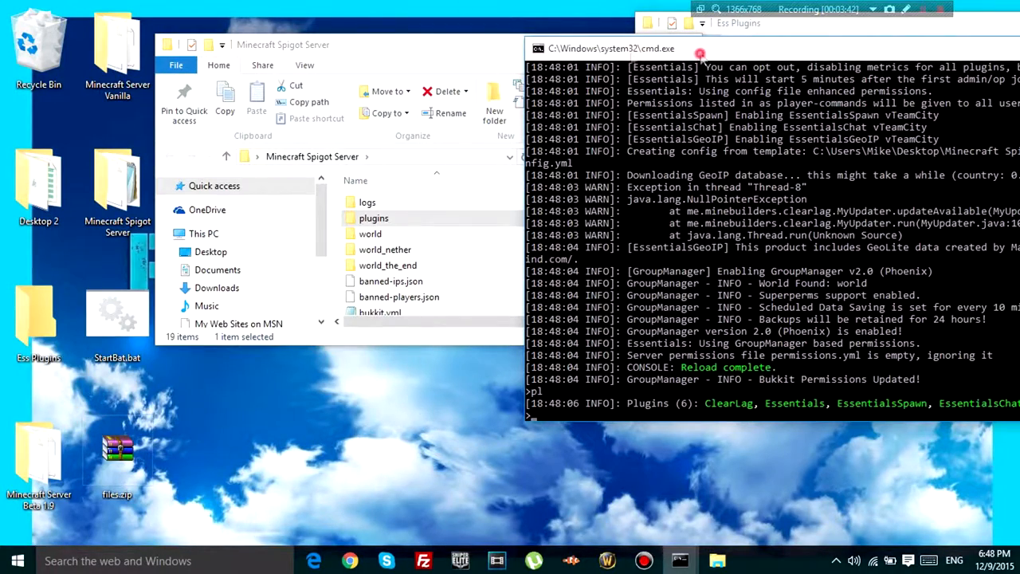
drag(630, 49, 332, 47)
text(lagg)
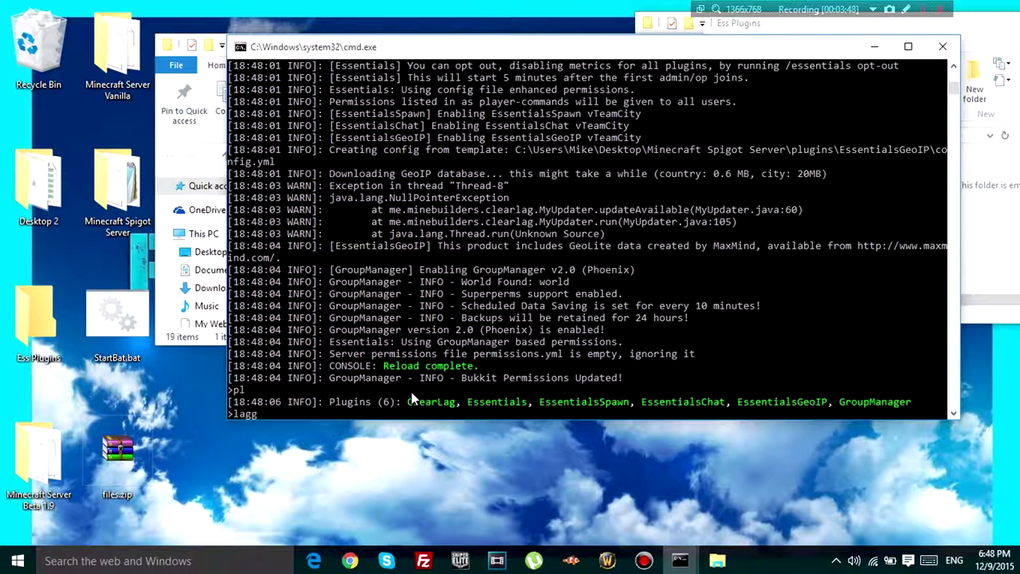
Show the Clearlag 'lagg' command list and run 'lag' for the TPS 20 / 910 MB report.
key(Return)
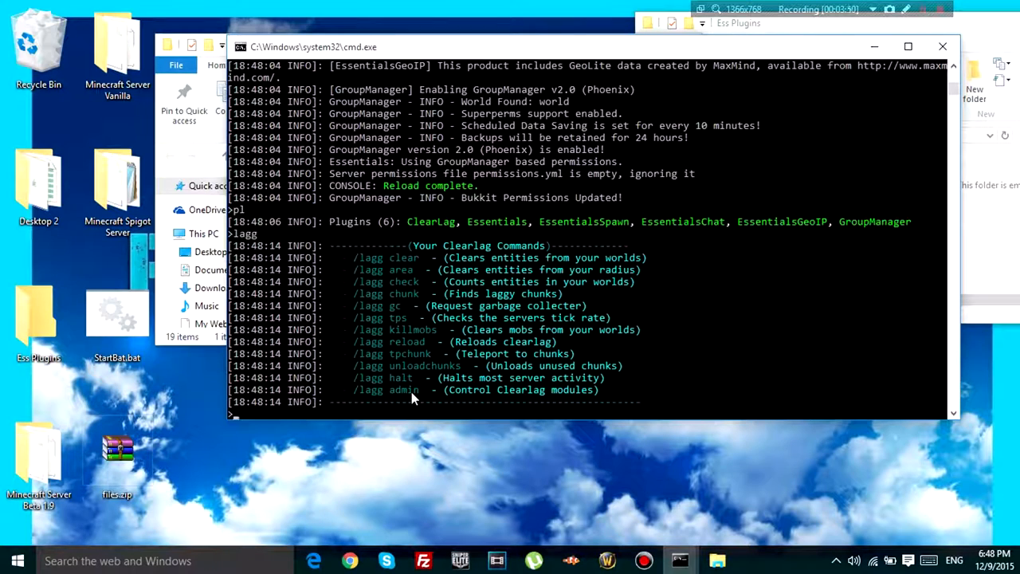
text(ram)
key(Return)
text(la)
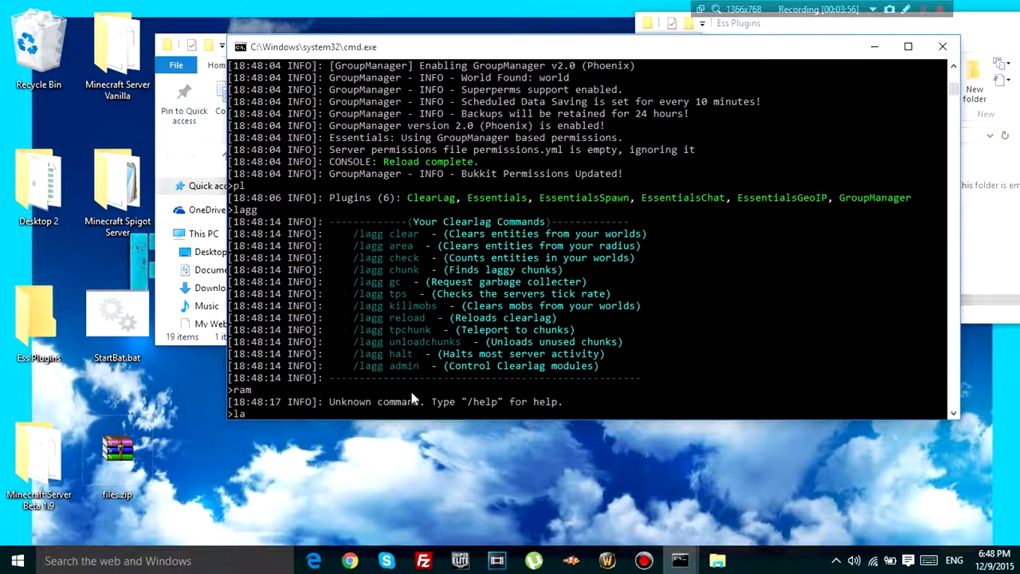
text(g)
key(Return)
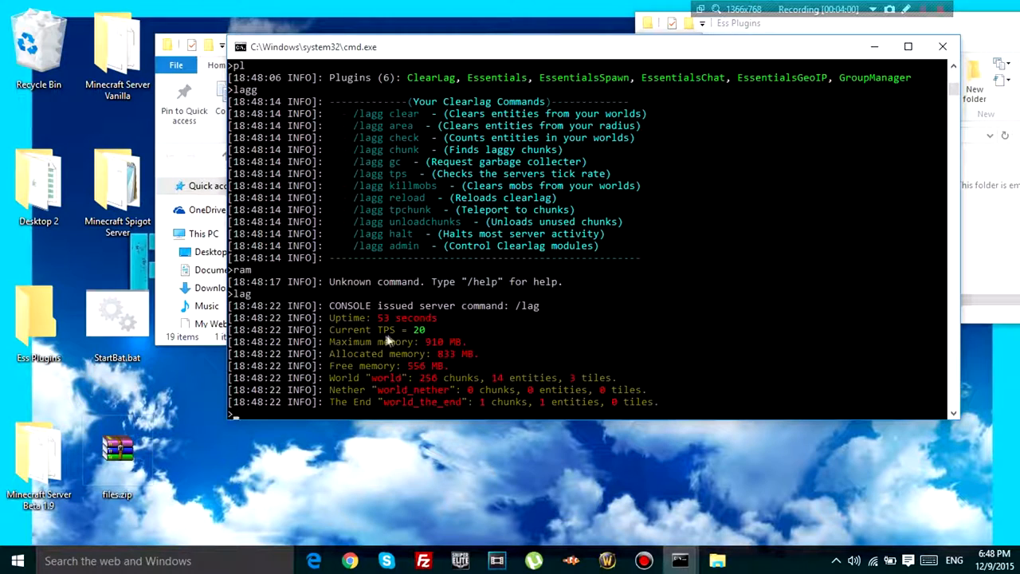
Highlight the Current TPS 20 and maximum memory 910 MB values in the lag report.
drag(387, 335, 433, 332)
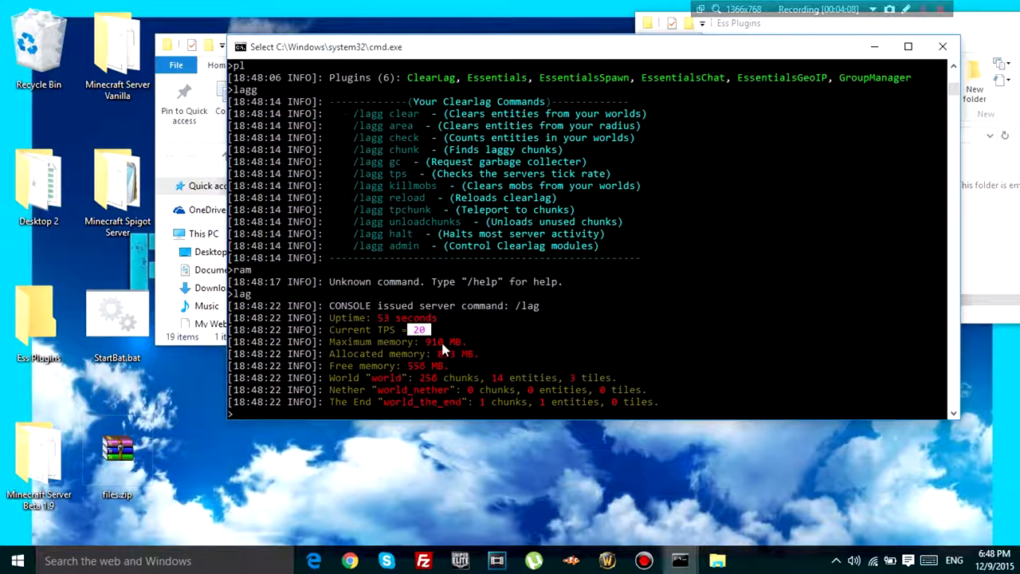
click(442, 343)
click(459, 343)
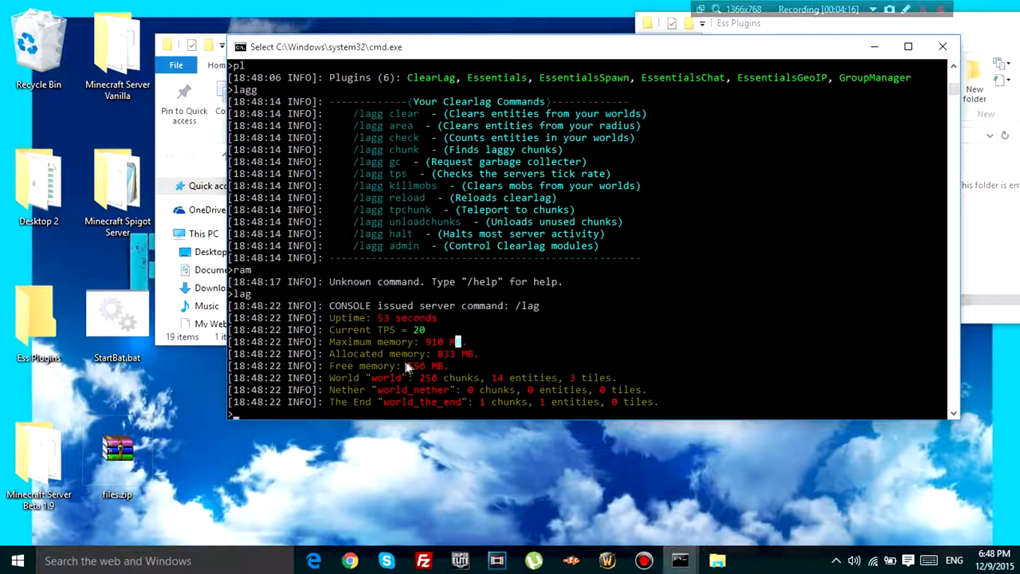
drag(407, 367, 442, 353)
click(447, 341)
click(427, 341)
drag(427, 341, 464, 343)
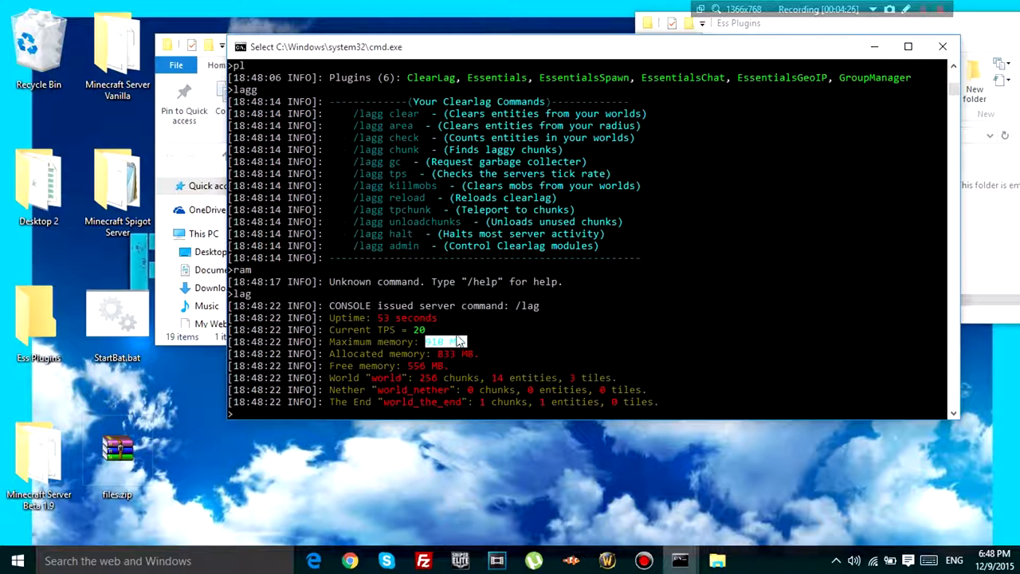
Copy the free memory value, close the server console and centre the Ess Plugins window.
drag(407, 58, 359, 110)
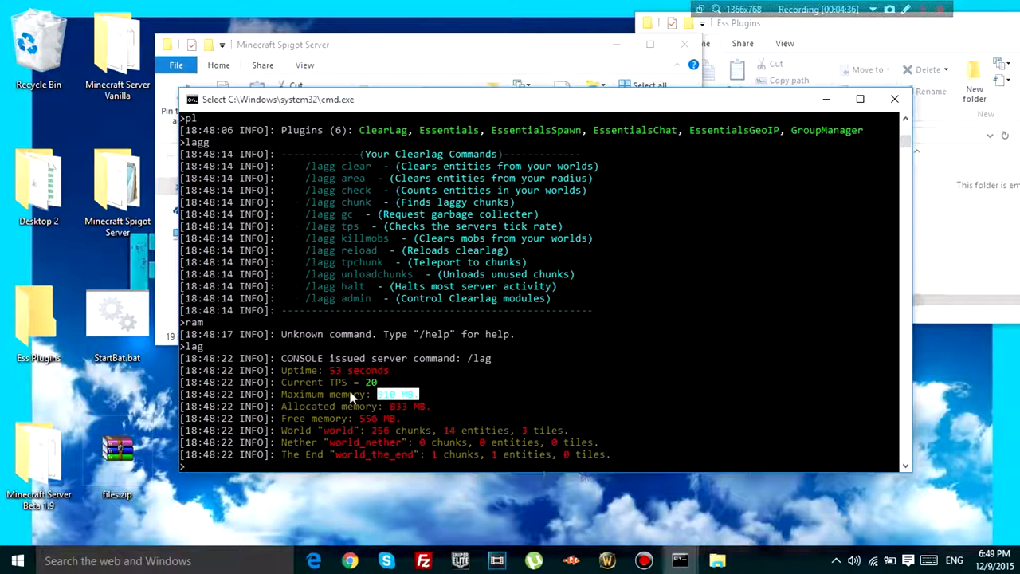
mouse_move(369, 419)
mouse_down()
mouse_move(379, 431)
mouse_move(362, 422)
mouse_up()
right_click(381, 420)
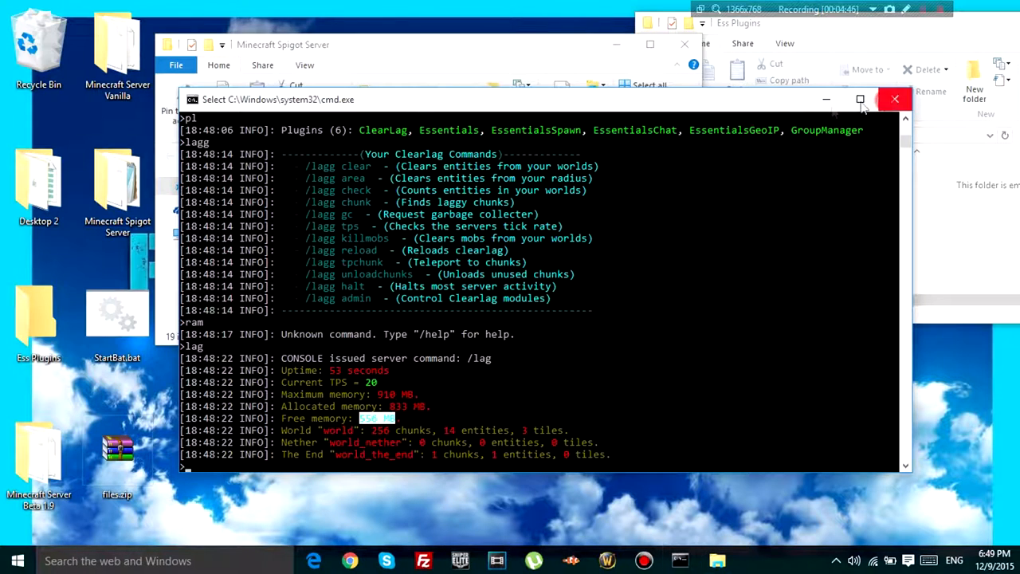
click(894, 99)
drag(793, 31, 403, 151)
Close both Explorer windows and maximize the admin Command Prompt.
click(775, 143)
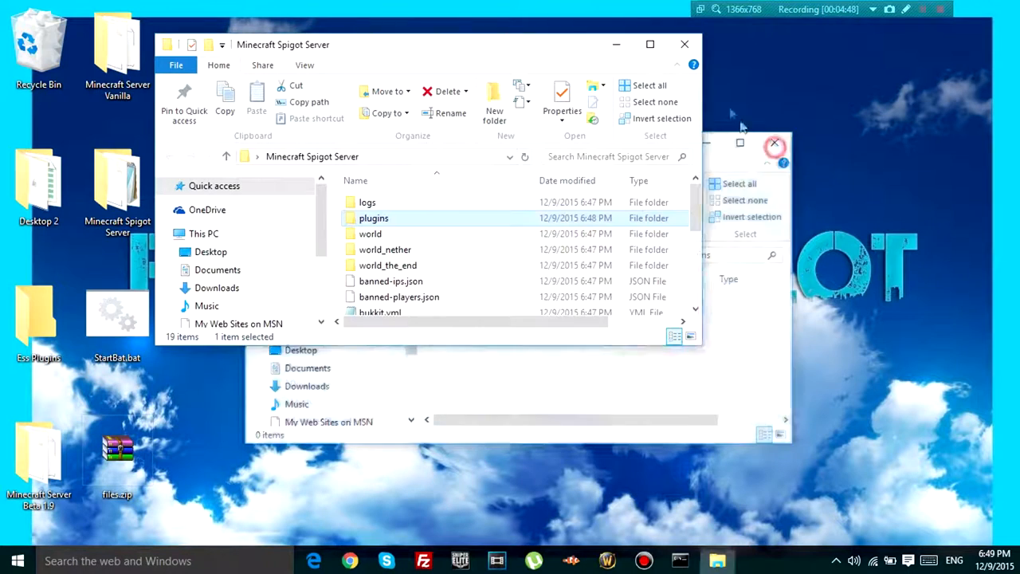
click(684, 44)
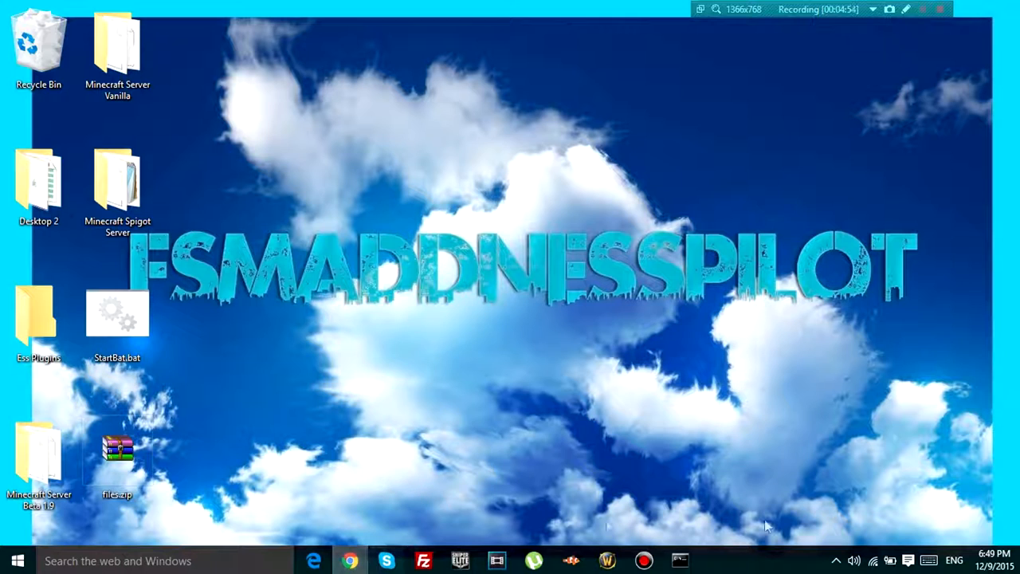
click(690, 563)
double_click(740, 158)
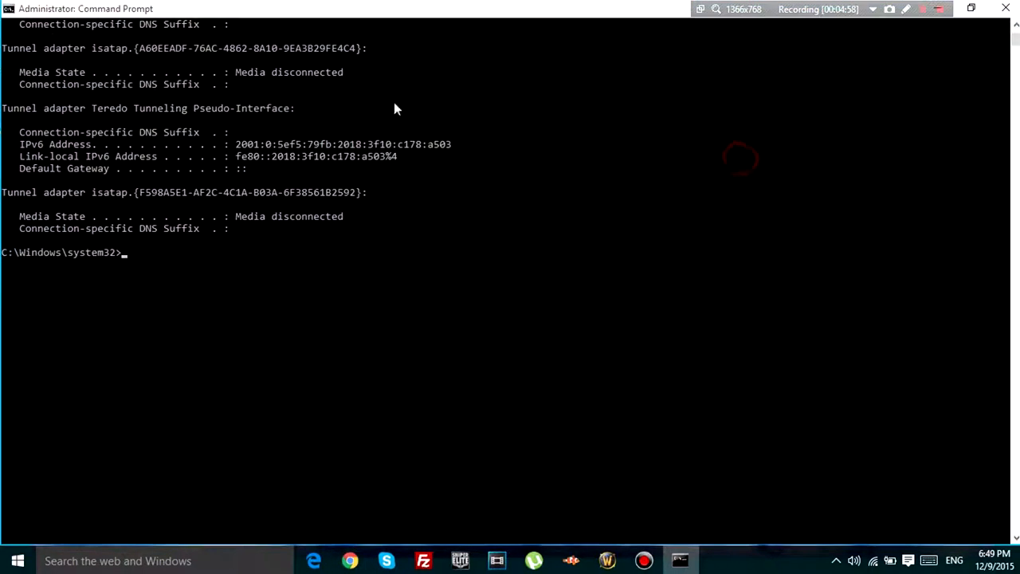
scroll(407, 314, up, 7)
scroll(296, 291, up, 2)
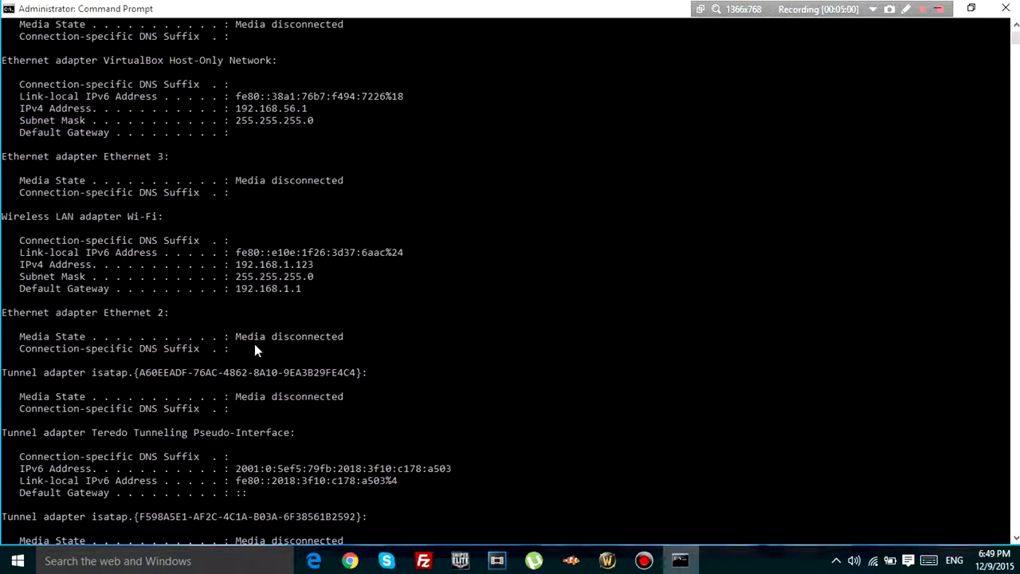
scroll(263, 367, down, 10)
text(ipconf)
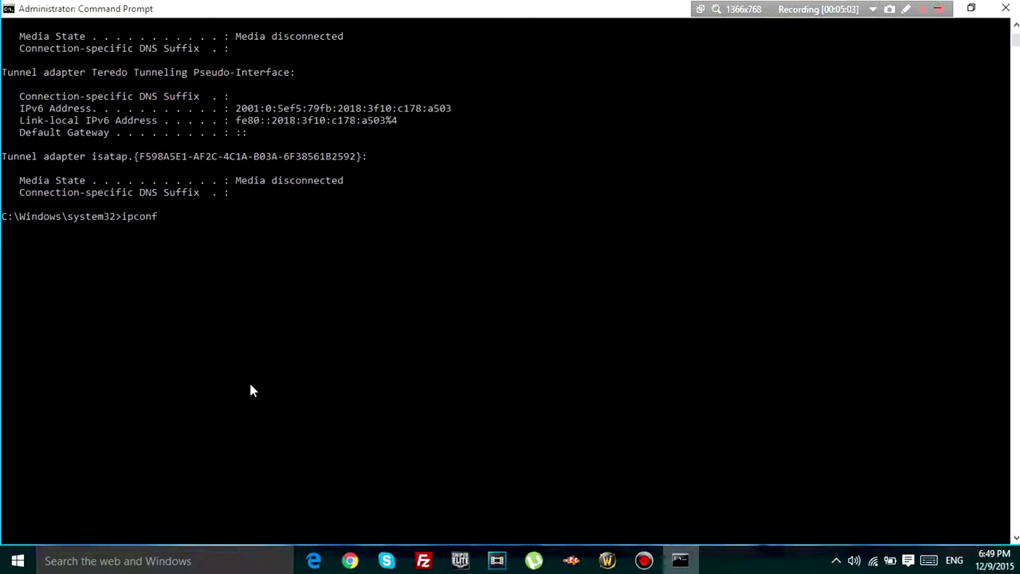
text(ig)
Run ipconfig and highlight the default gateway 192.168.1.1, then bring Chrome forward.
key(Return)
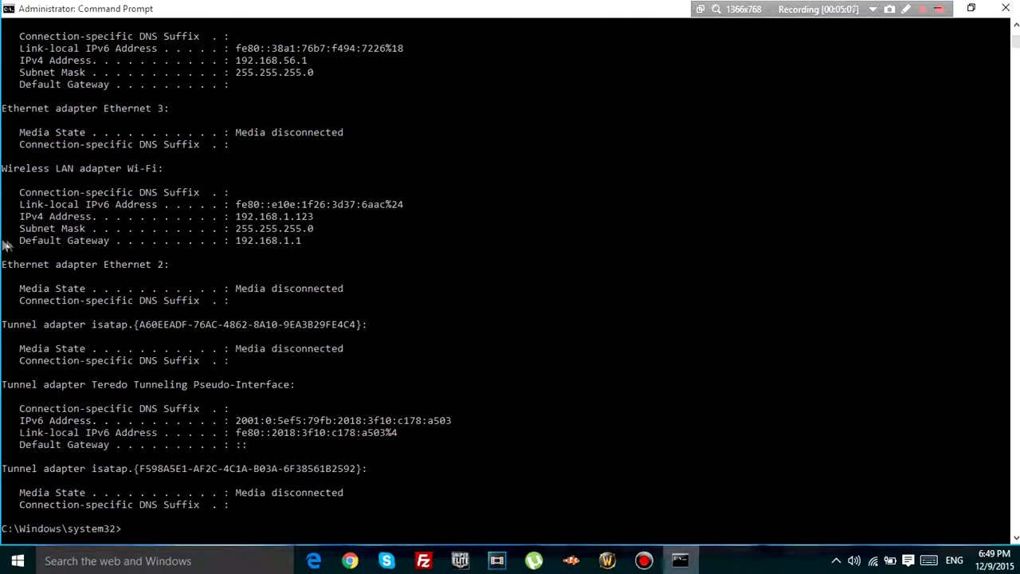
drag(8, 240, 279, 259)
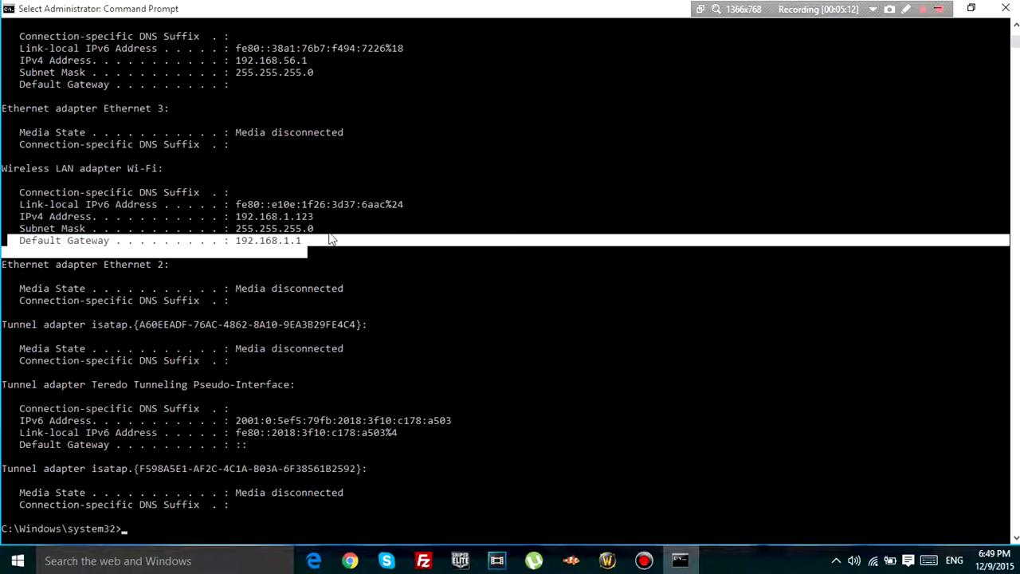
click(350, 560)
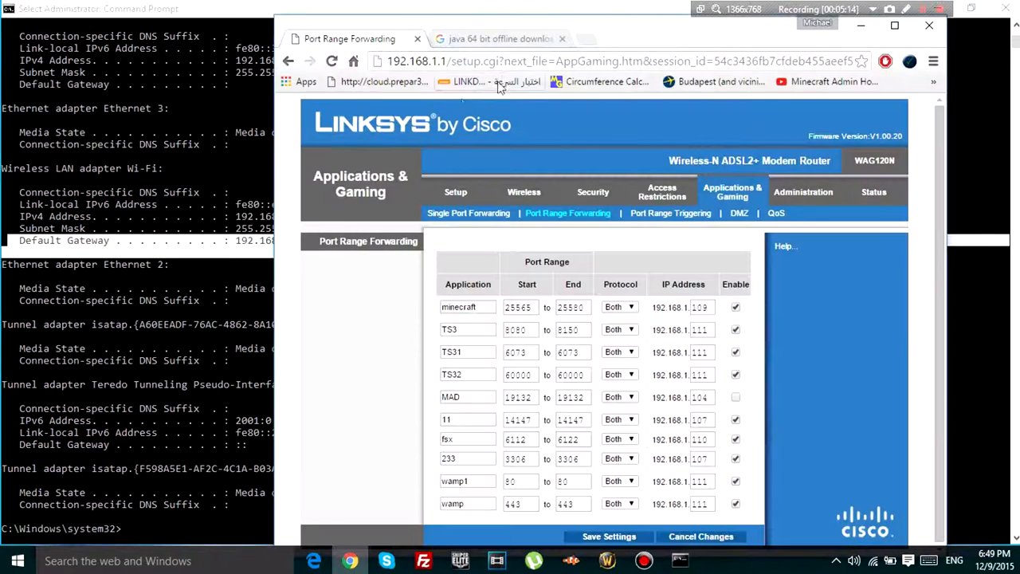
Load 192.168.1.1 in a new tab and log in to the Linksys router as admin.
click(582, 40)
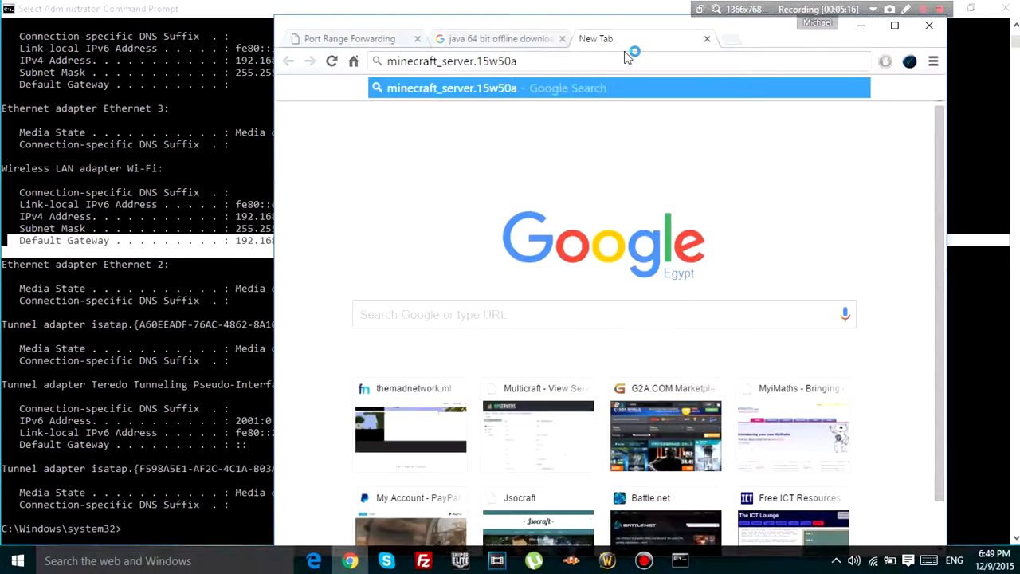
key(Escape)
key(Return)
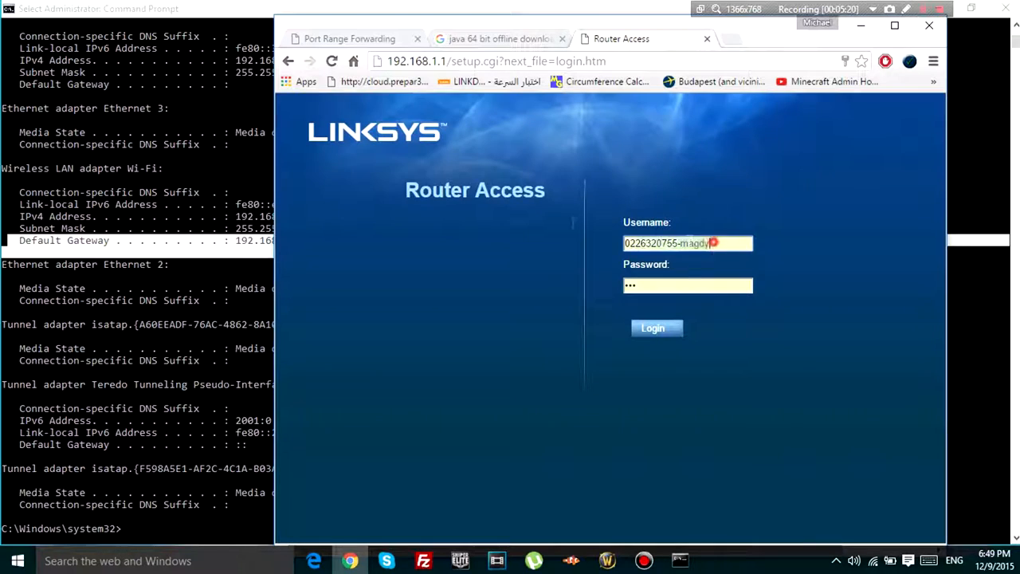
key(BackSpace)
key(BackSpace)
key(BackSpace)
key(Tab)
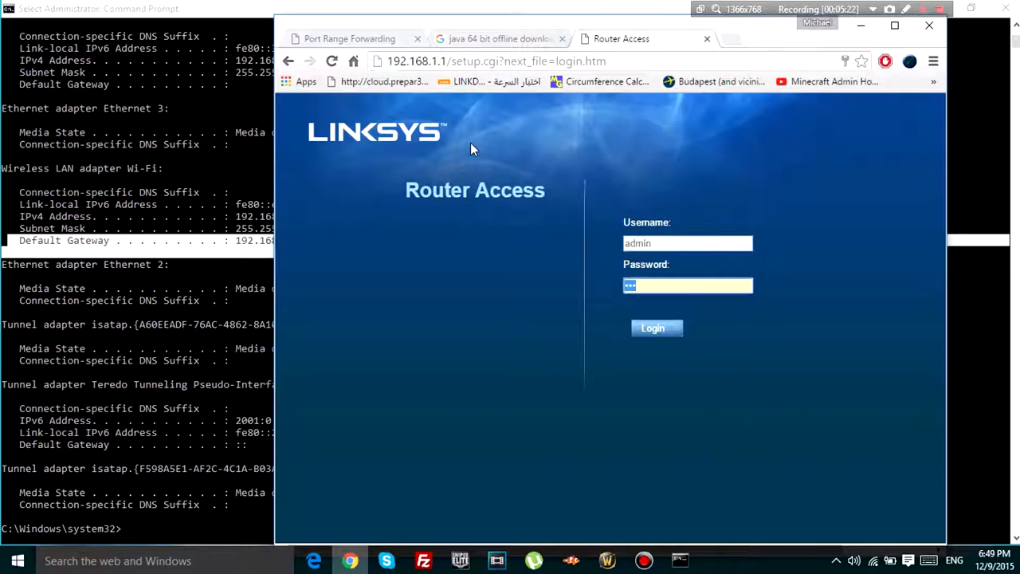
key(Return)
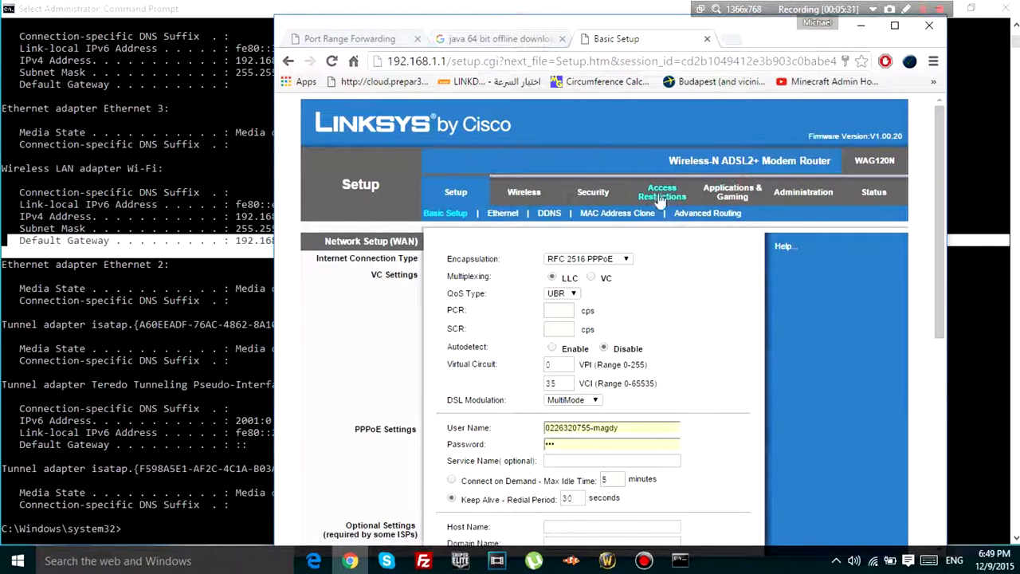
click(729, 193)
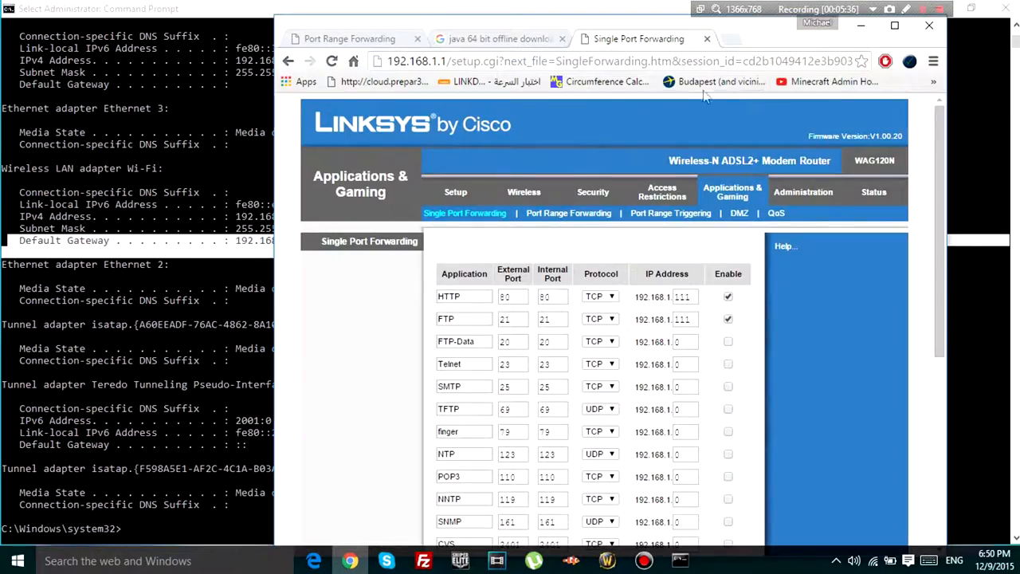
drag(850, 34, 582, 27)
click(627, 17)
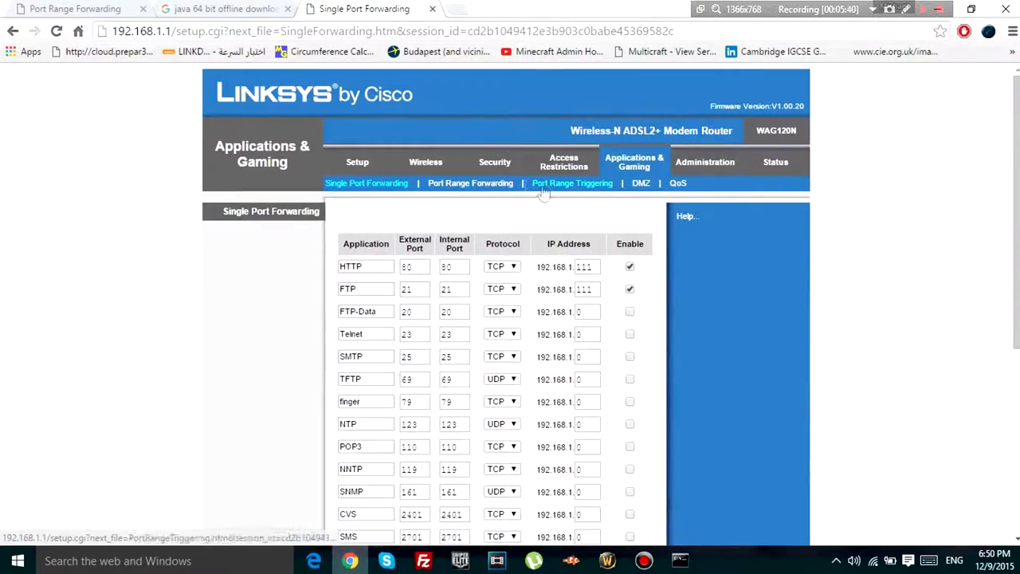
click(482, 184)
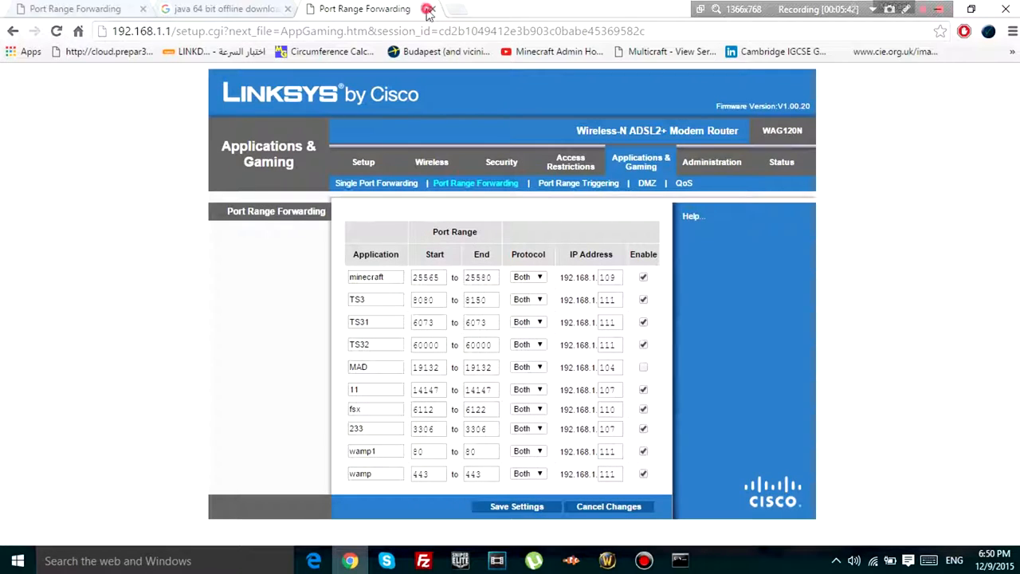
key(ctrl+Tab)
click(433, 9)
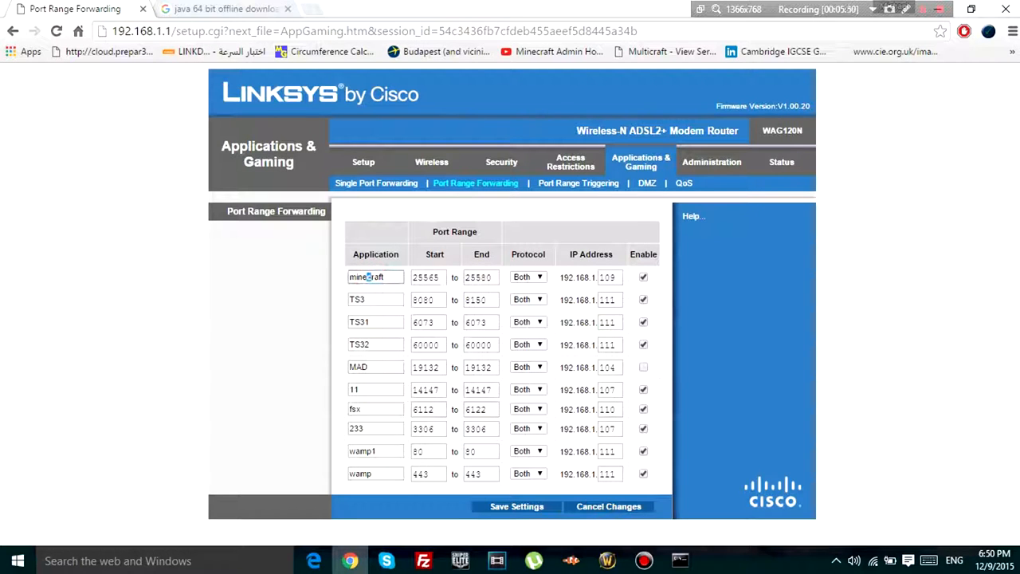
key(Tab)
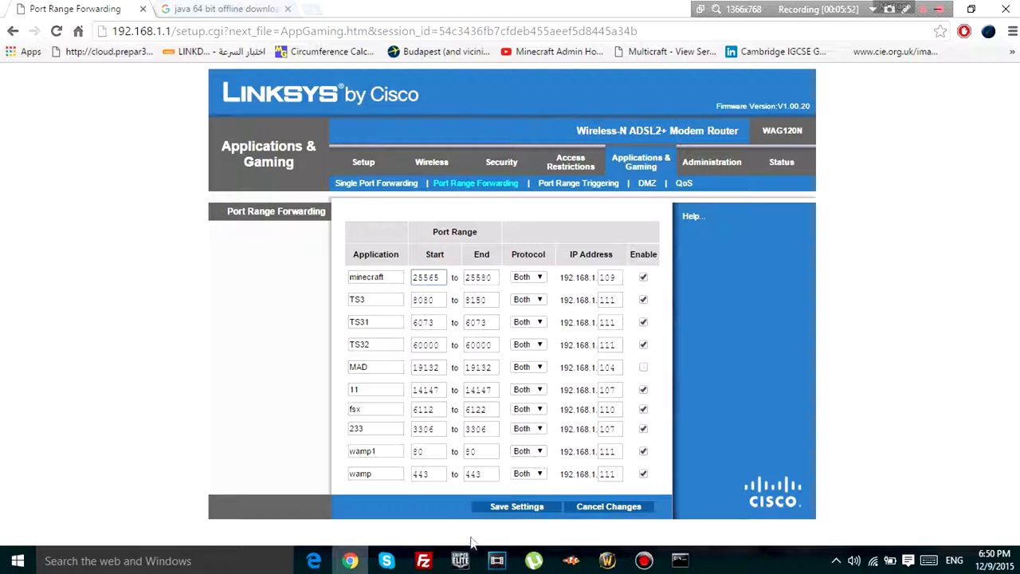
From the desktop, reach the Minecraft Spigot Server folder and load server.properties into Notepad++.
key(super+d)
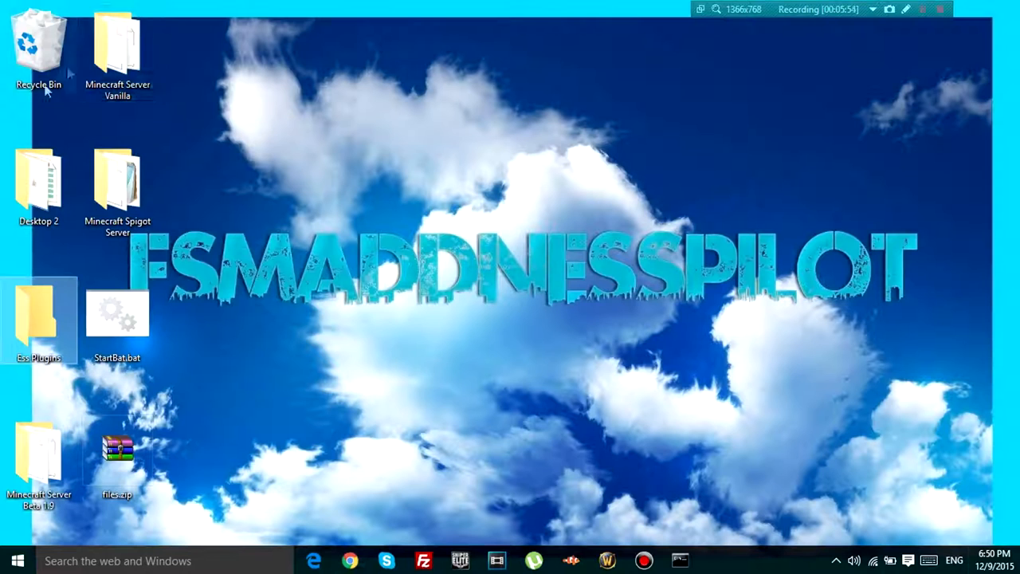
double_click(131, 190)
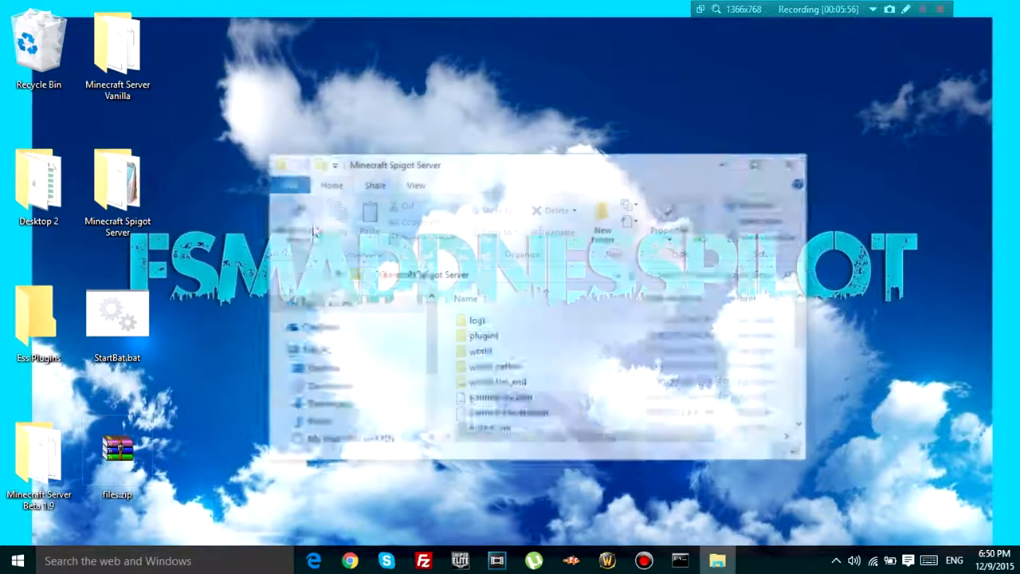
click(760, 163)
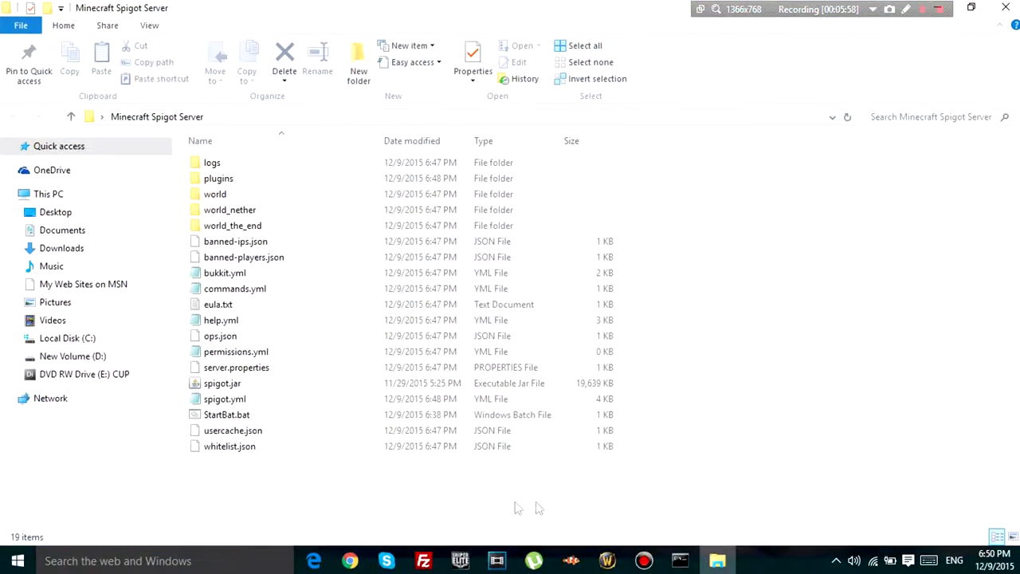
right_click(272, 368)
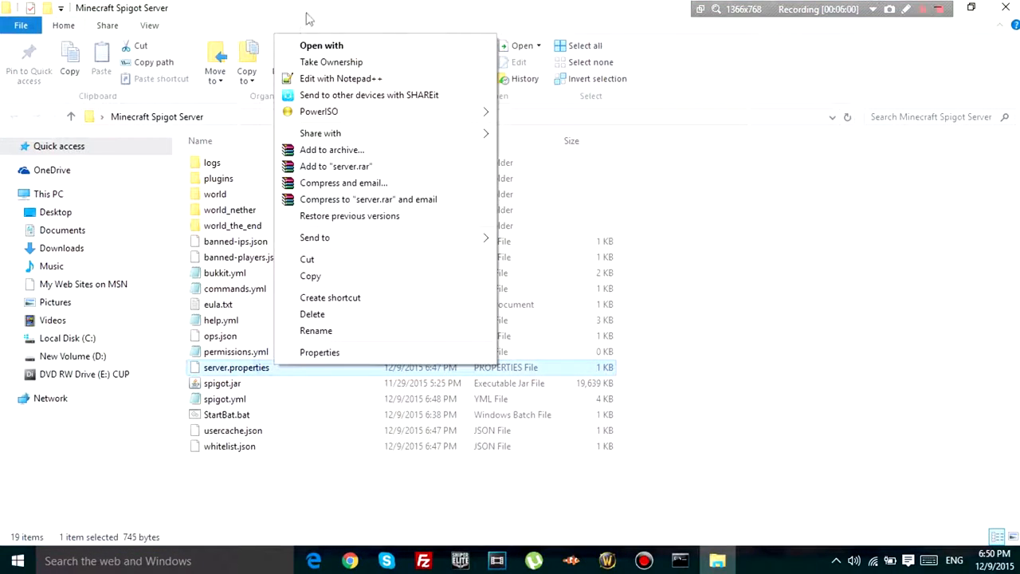
click(367, 79)
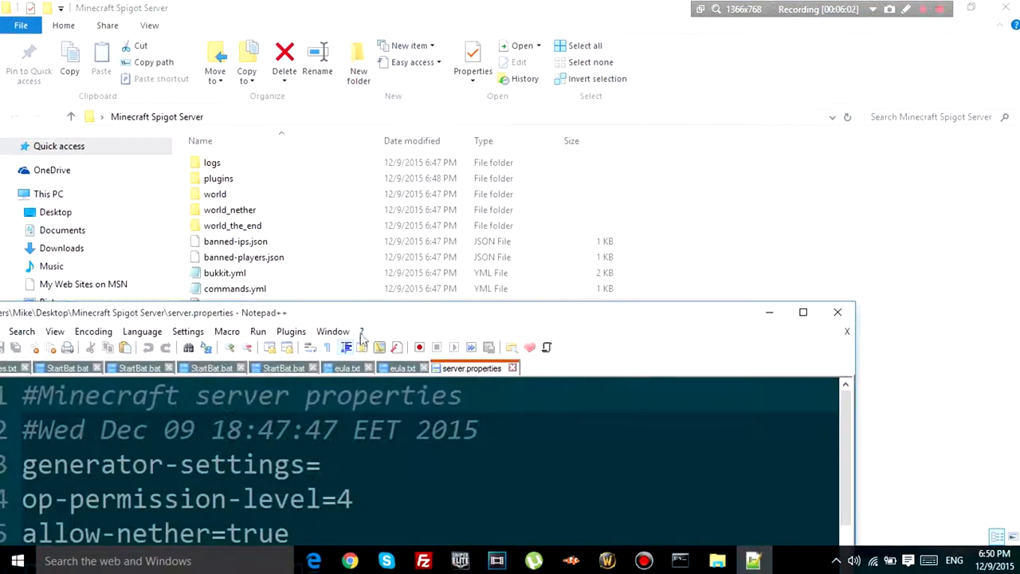
Replace the server-port value 25565 with 56673, then go back to the router's forwarding page.
mouse_move(363, 351)
mouse_down()
mouse_move(801, 145)
mouse_move(698, 64)
mouse_up()
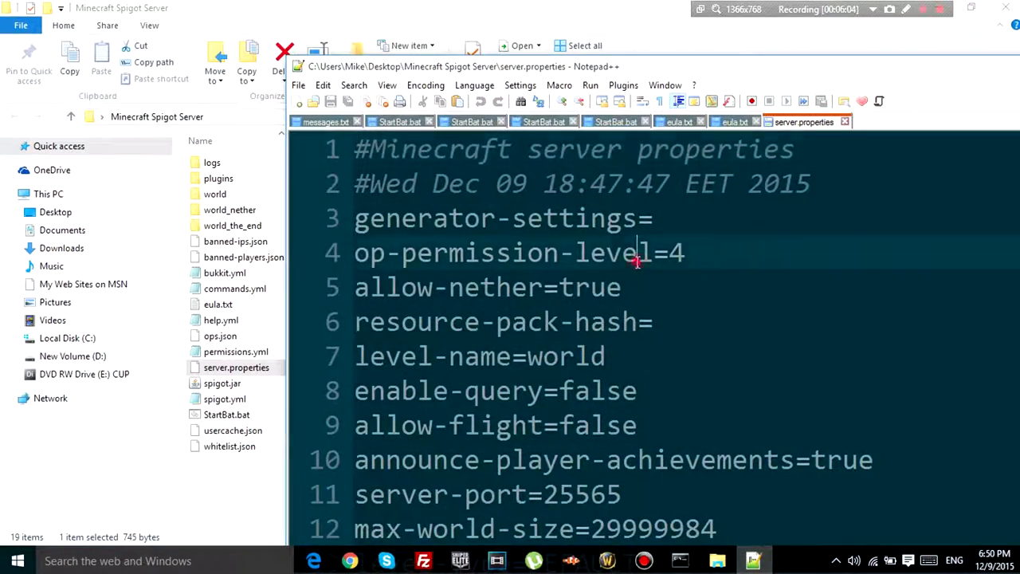
scroll(627, 295, down, 3)
drag(627, 183, 361, 185)
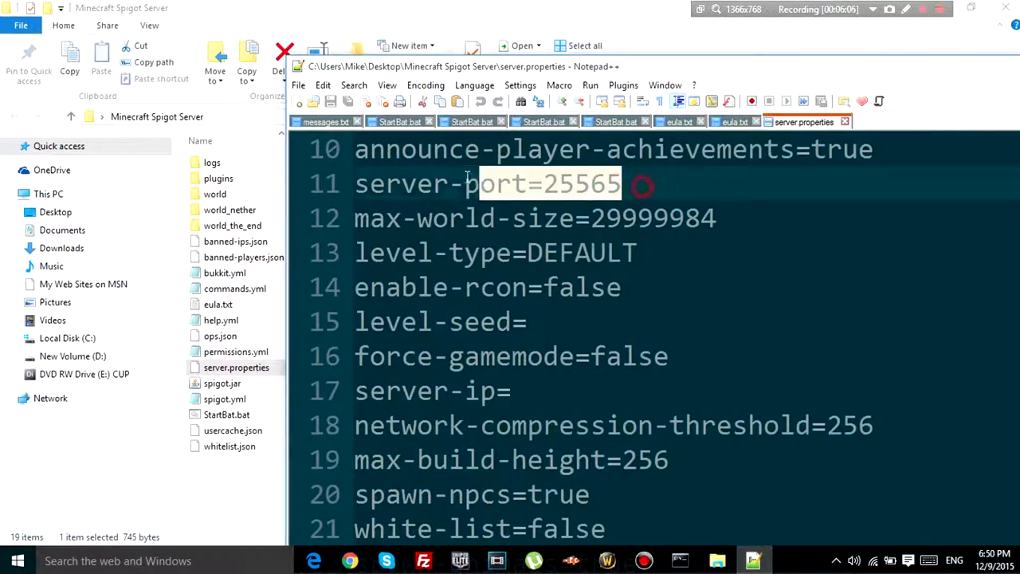
double_click(620, 184)
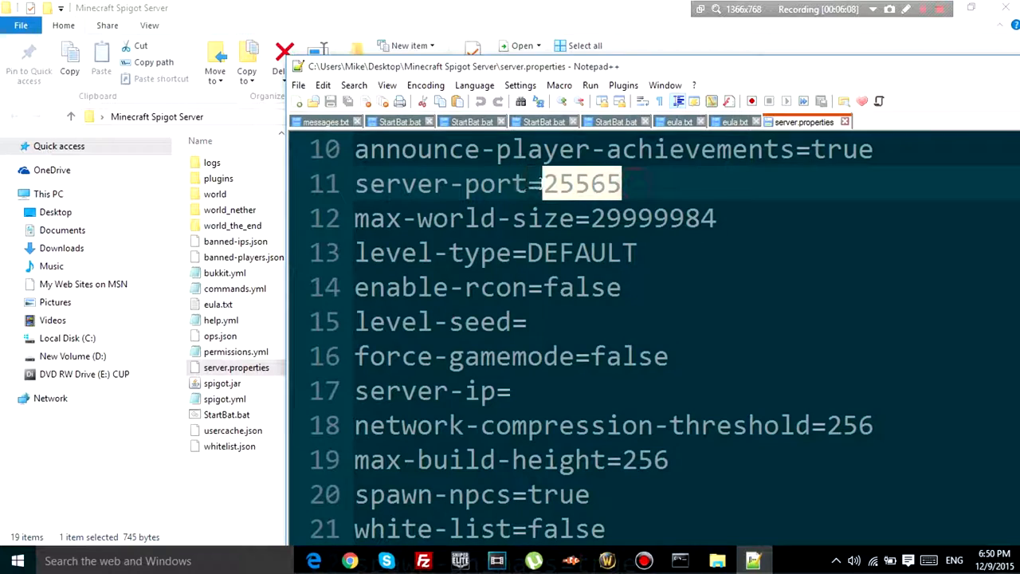
text(5667)
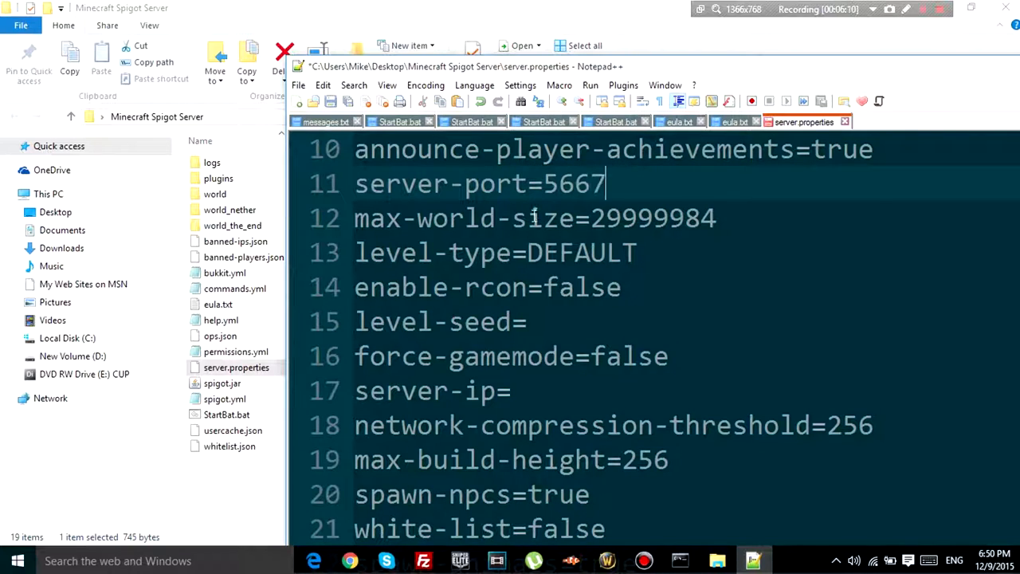
text(3)
double_click(637, 184)
key(ctrl+c)
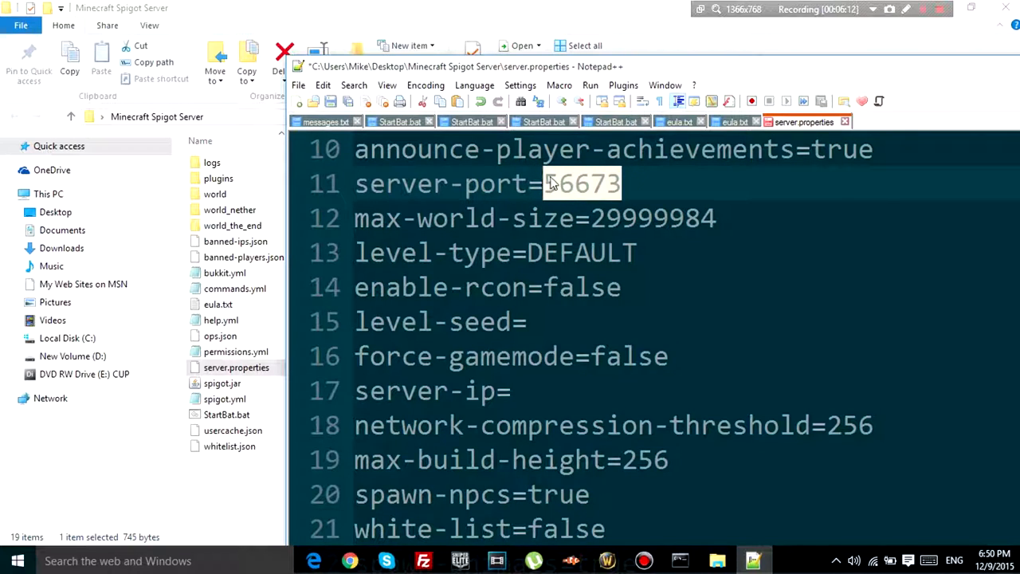
click(350, 561)
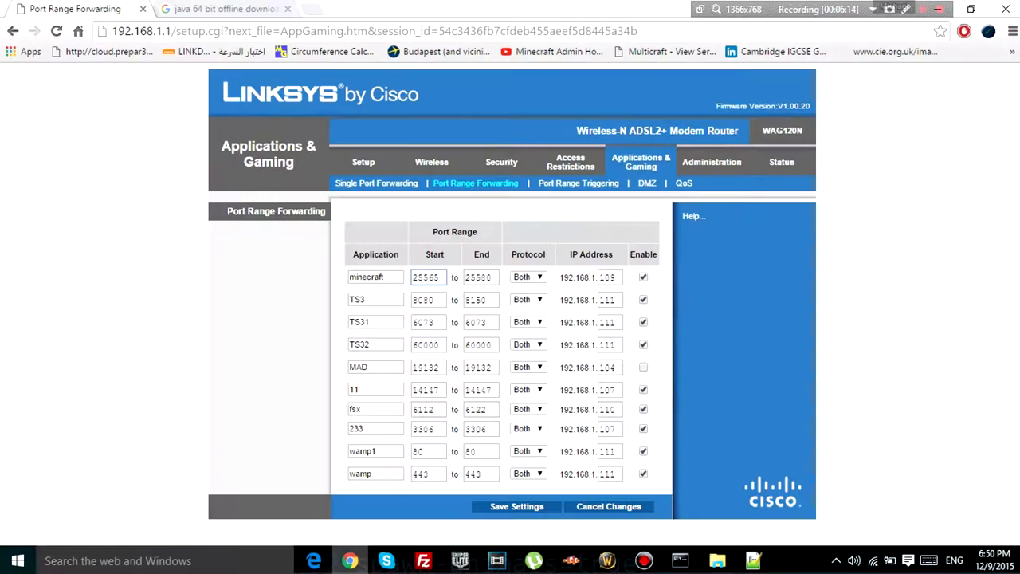
Set the minecraft rule's Start and End ports both to 56673.
key(ctrl+a)
key(ctrl+v)
double_click(486, 278)
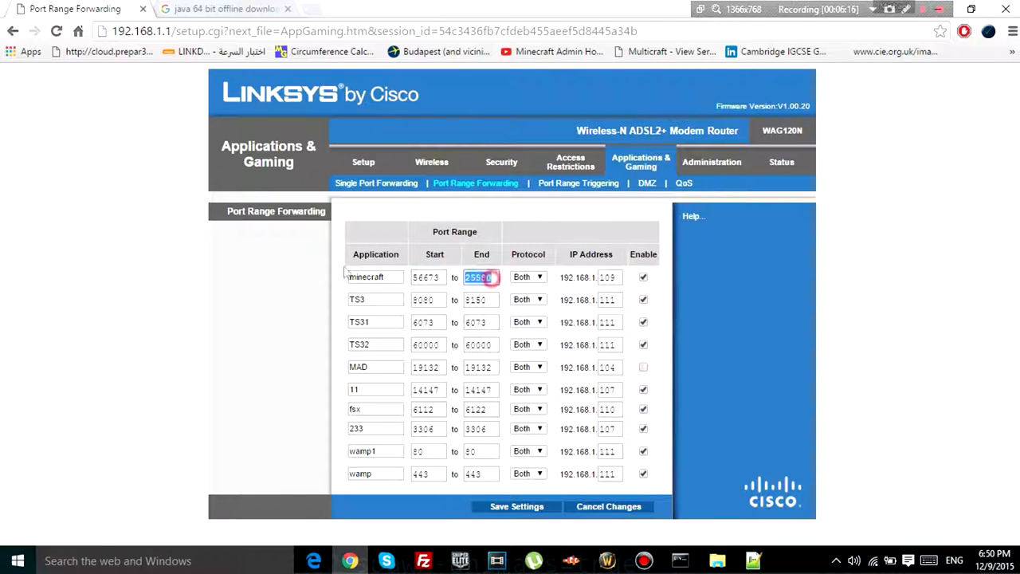
key(ctrl+v)
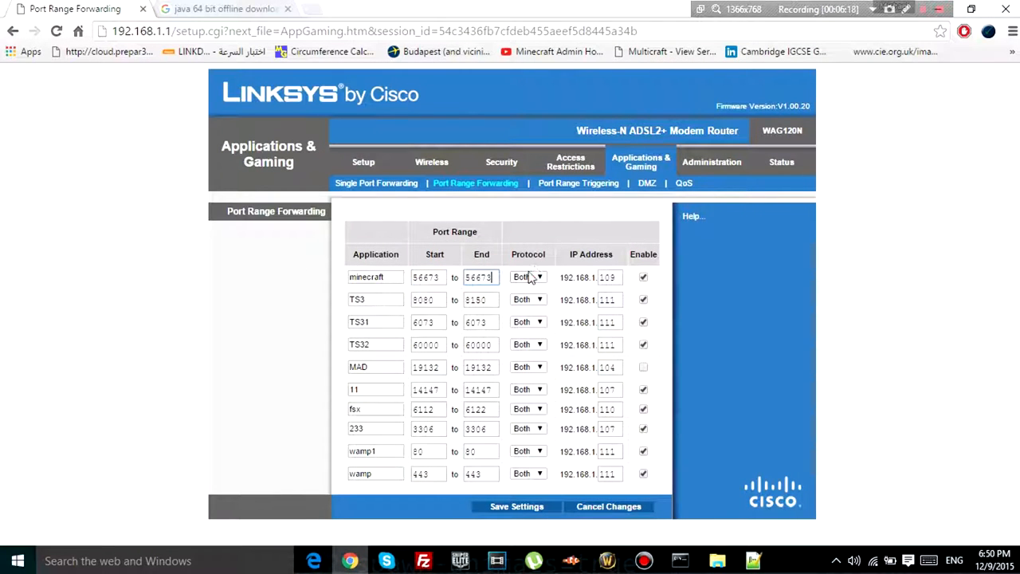
Confirm Protocol stays Both, select the rule's IP ending 109 and bring up the ipconfig output.
click(530, 277)
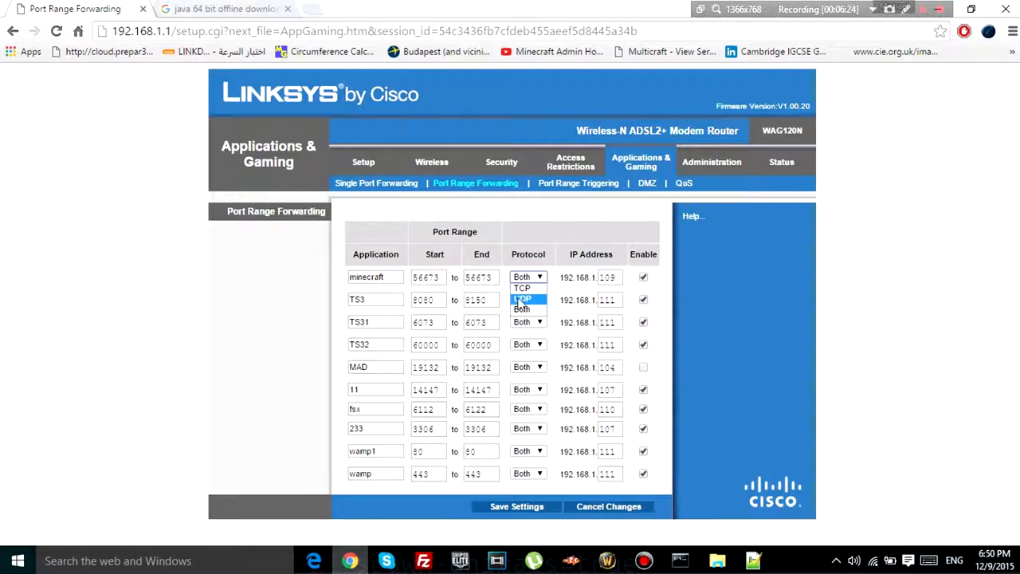
double_click(608, 275)
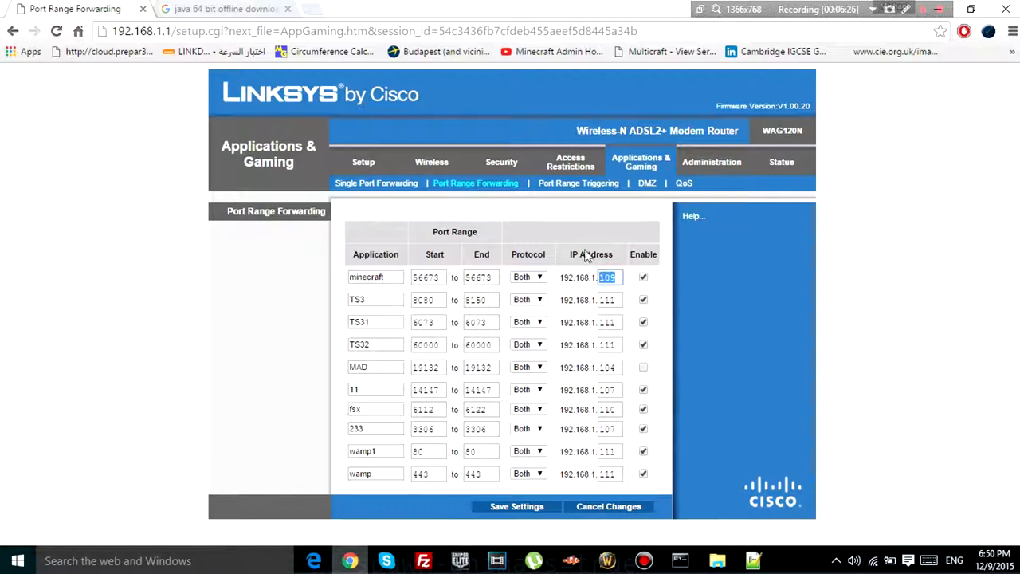
click(680, 561)
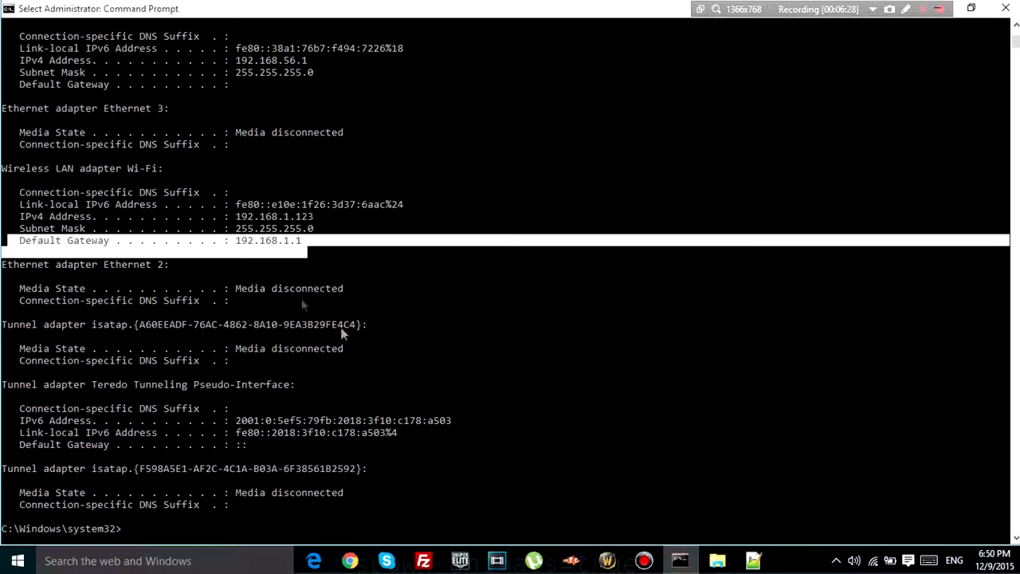
Read the PC's IPv4 192.168.1.123 from ipconfig, point the minecraft rule at .123 and start a new browser tab.
drag(317, 216, 246, 220)
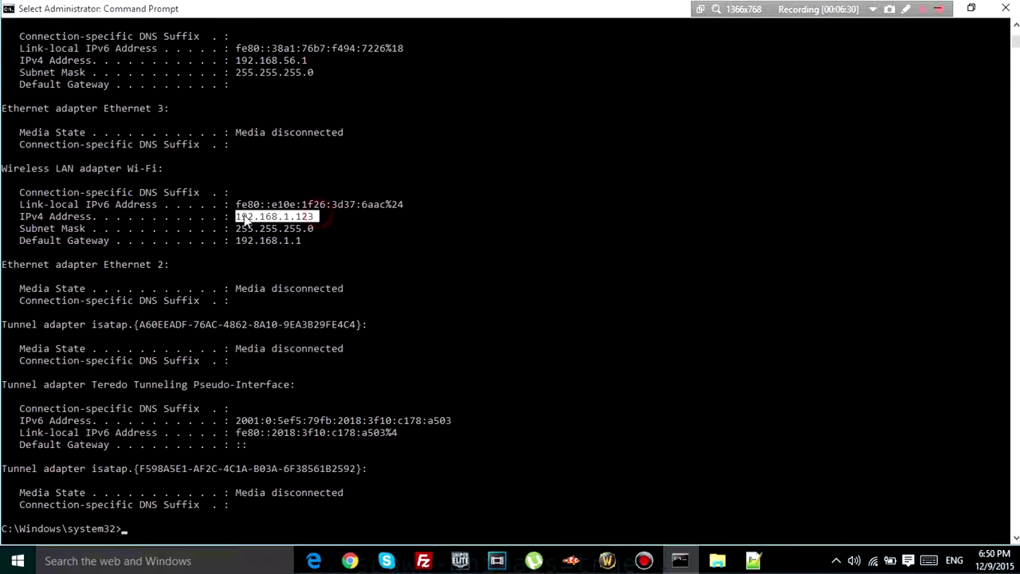
click(48, 212)
drag(185, 229, 316, 226)
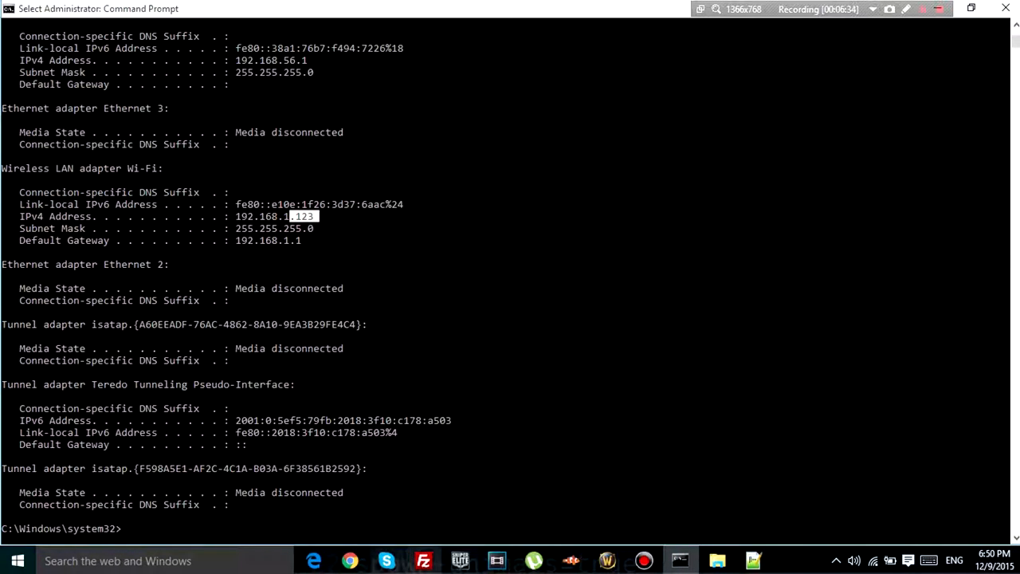
click(350, 560)
text(124)
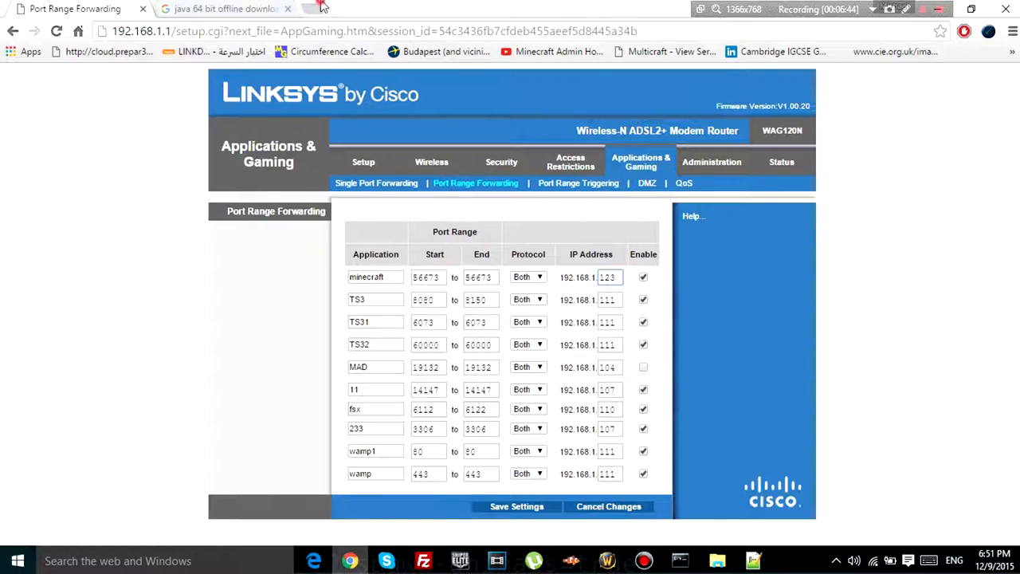
click(323, 7)
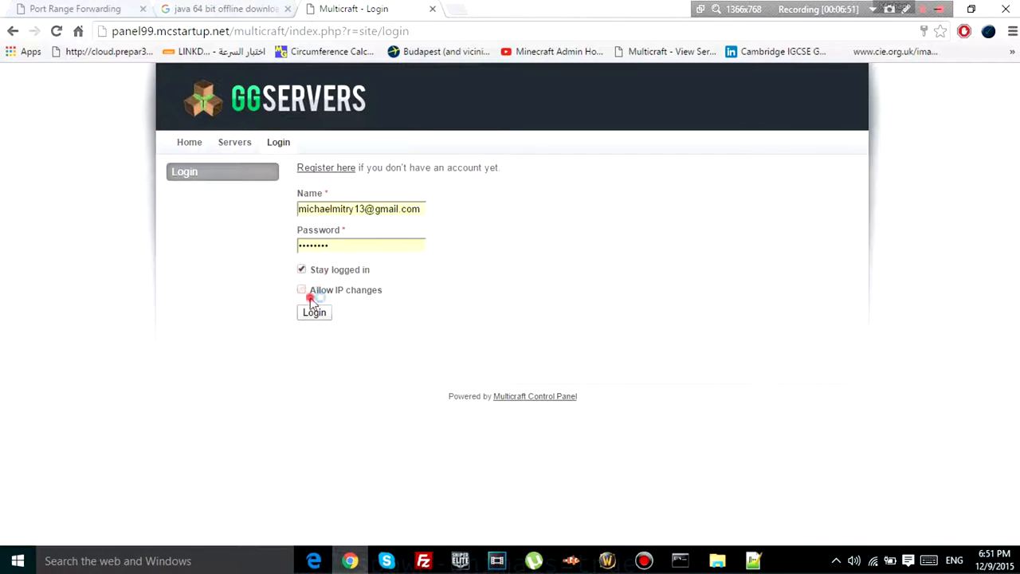
Sign in to the GGServers Multicraft panel, browse the server list and close the extra home tabs.
click(314, 312)
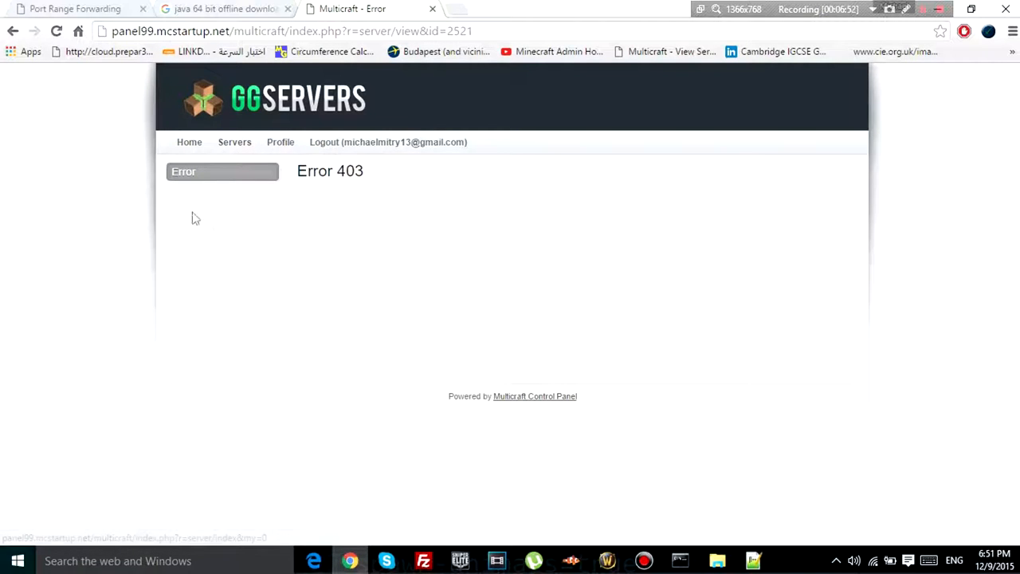
click(236, 151)
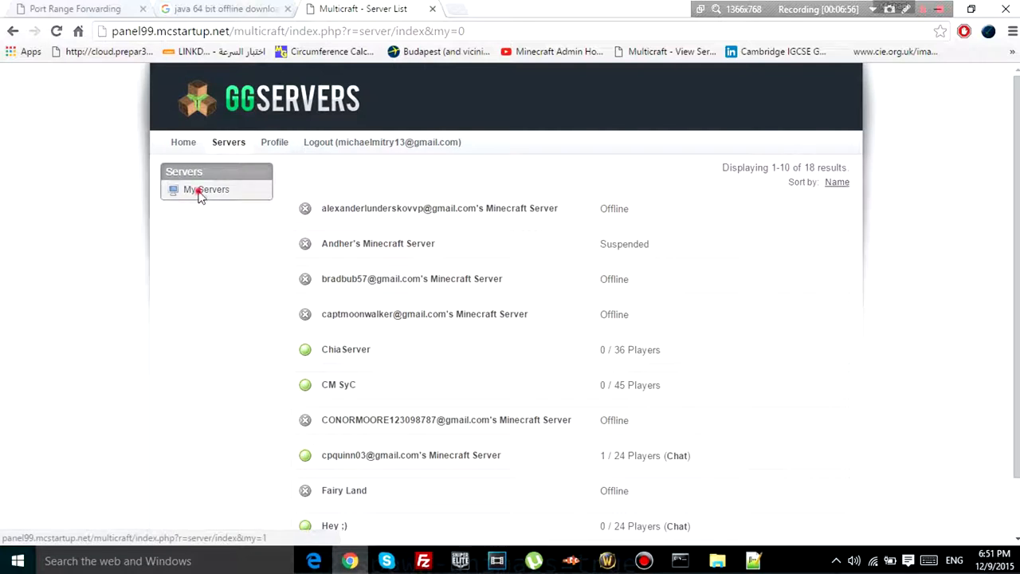
click(199, 192)
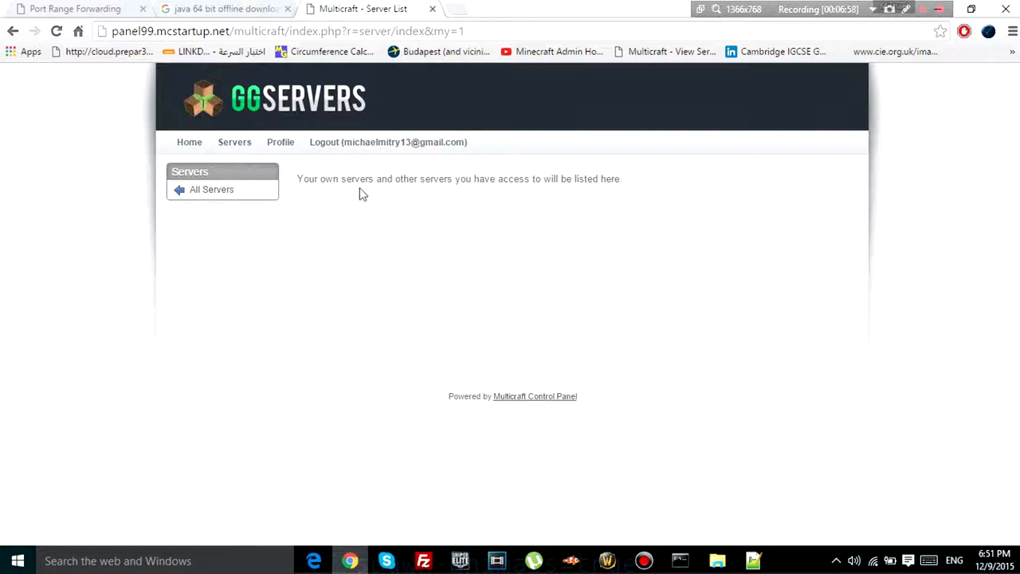
click(243, 197)
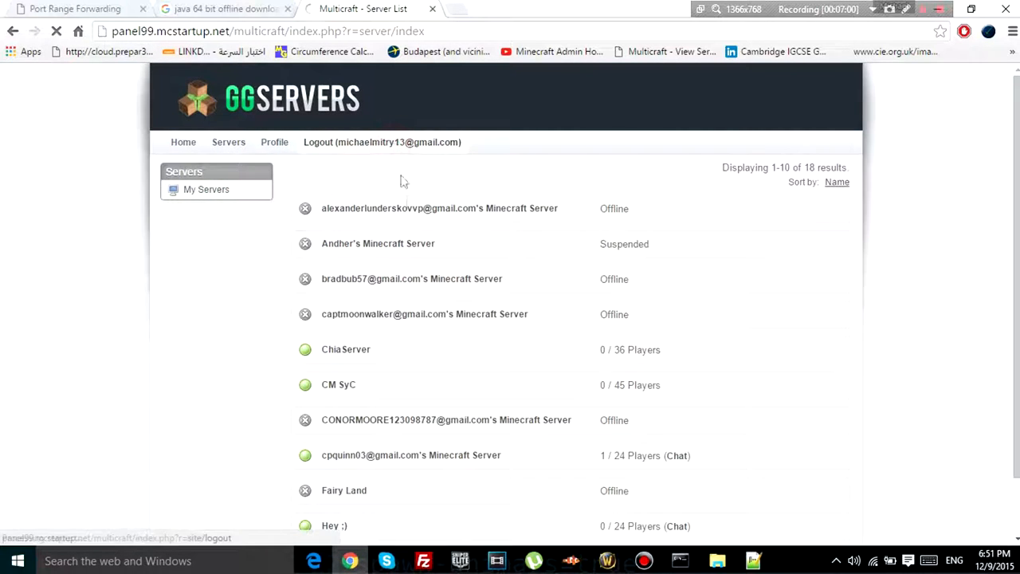
click(434, 9)
click(638, 51)
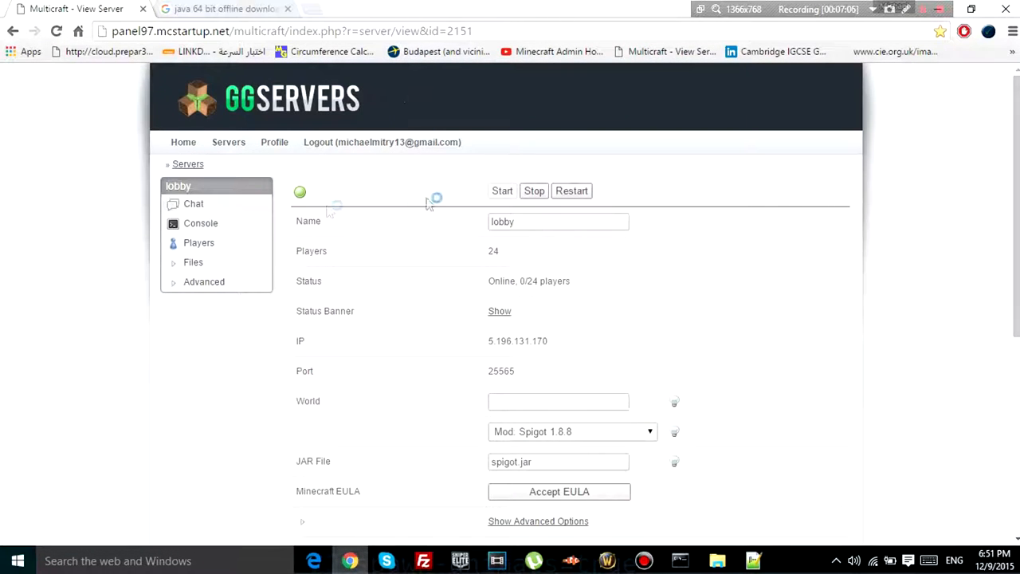
scroll(271, 173, down, 4)
scroll(391, 358, up, 3)
scroll(451, 247, up, 1)
Review the lobby server's IP 5.196.131.170 and port 25565, then go to its Console page.
drag(549, 341, 465, 342)
ctrl+scroll(560, 351, up, 2)
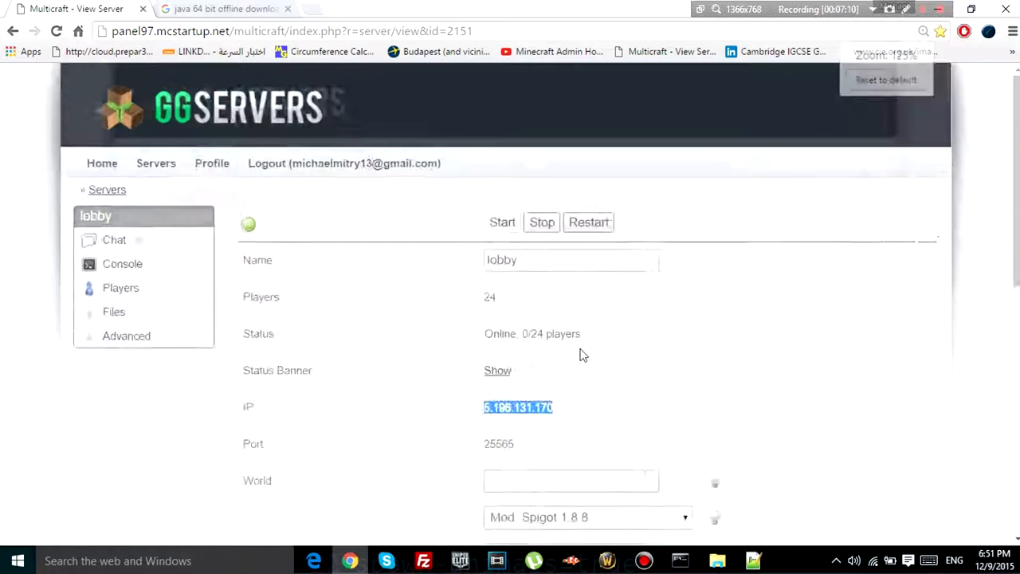
ctrl+scroll(581, 354, up, 2)
scroll(604, 358, down, 3)
click(788, 269)
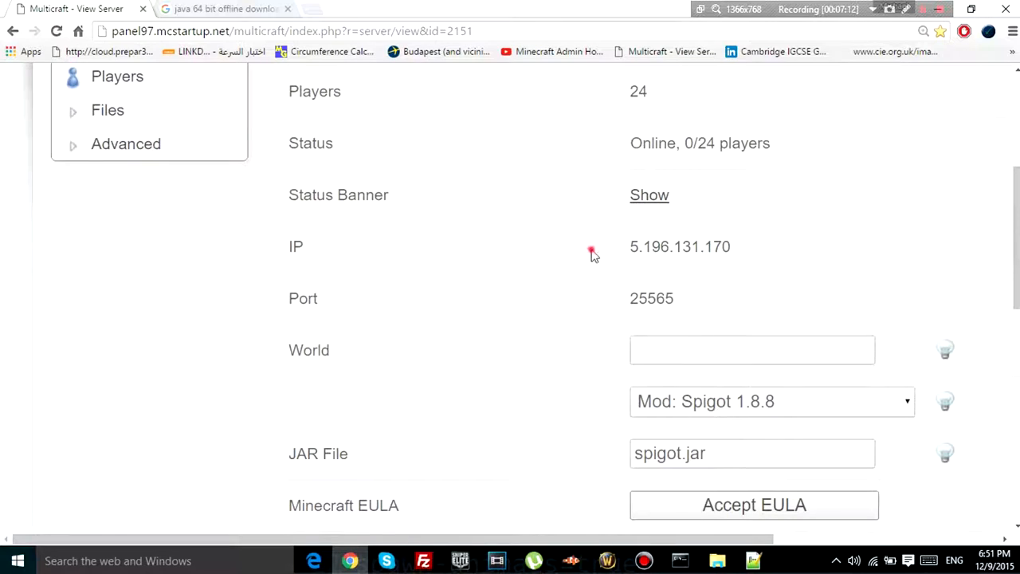
drag(592, 254, 761, 249)
click(810, 213)
click(710, 239)
ctrl+scroll(622, 269, down, 3)
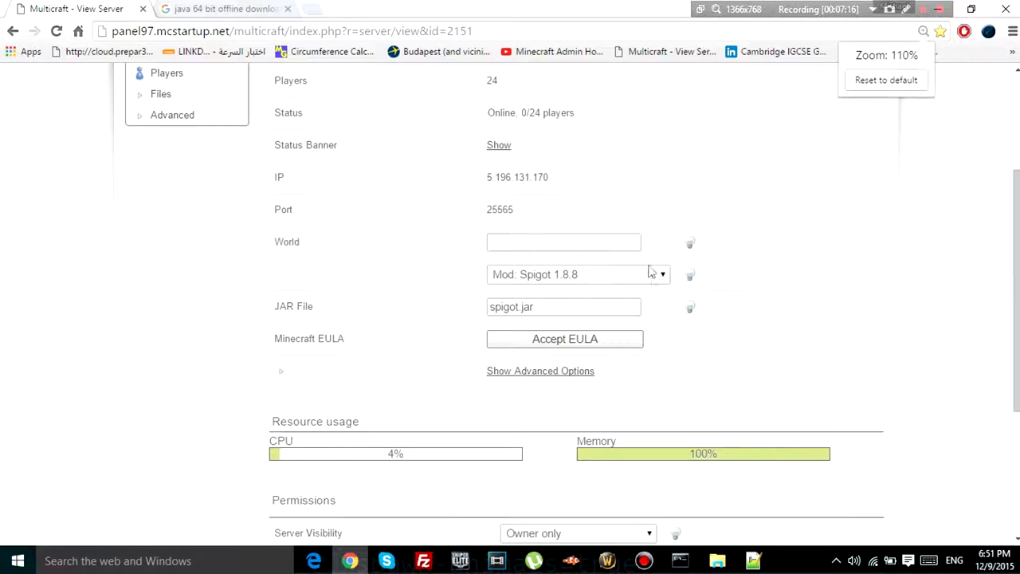
scroll(745, 380, down, 3)
scroll(433, 258, up, 4)
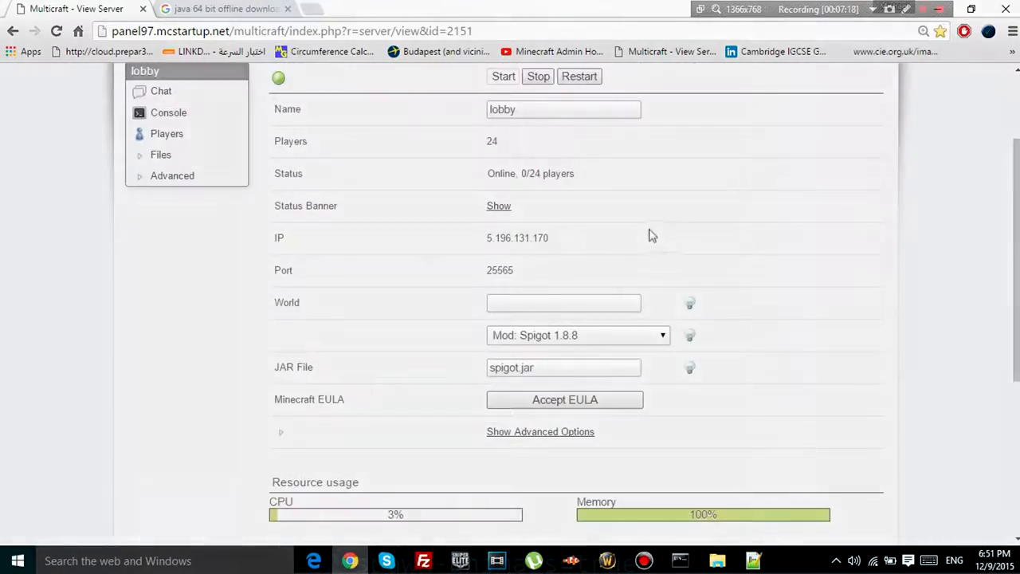
scroll(649, 232, up, 2)
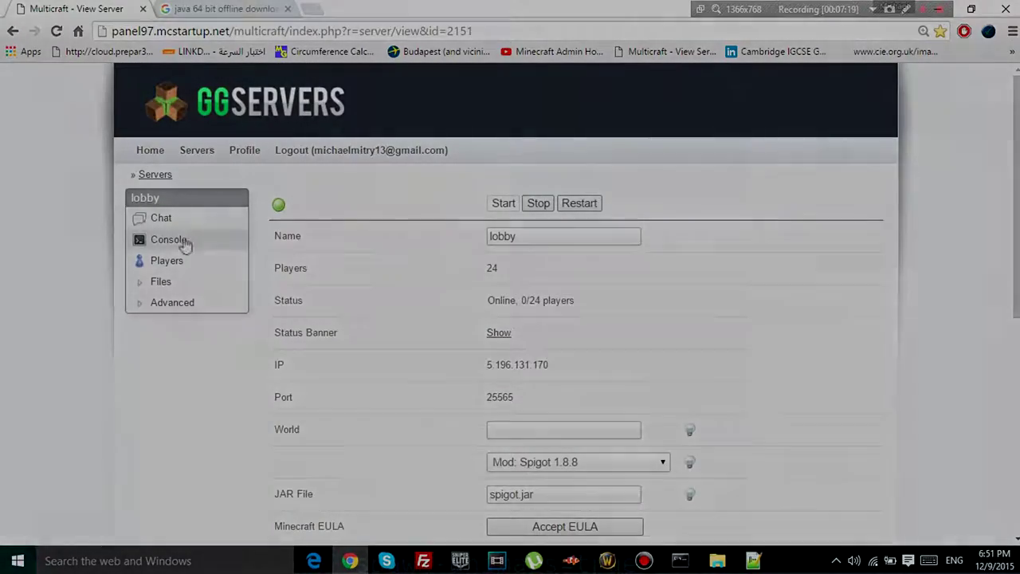
click(172, 240)
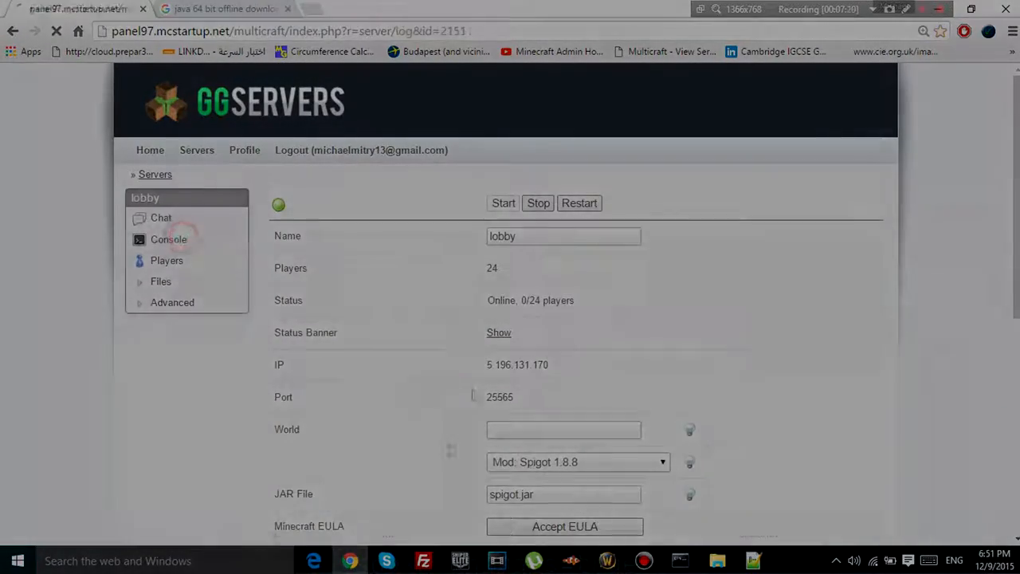